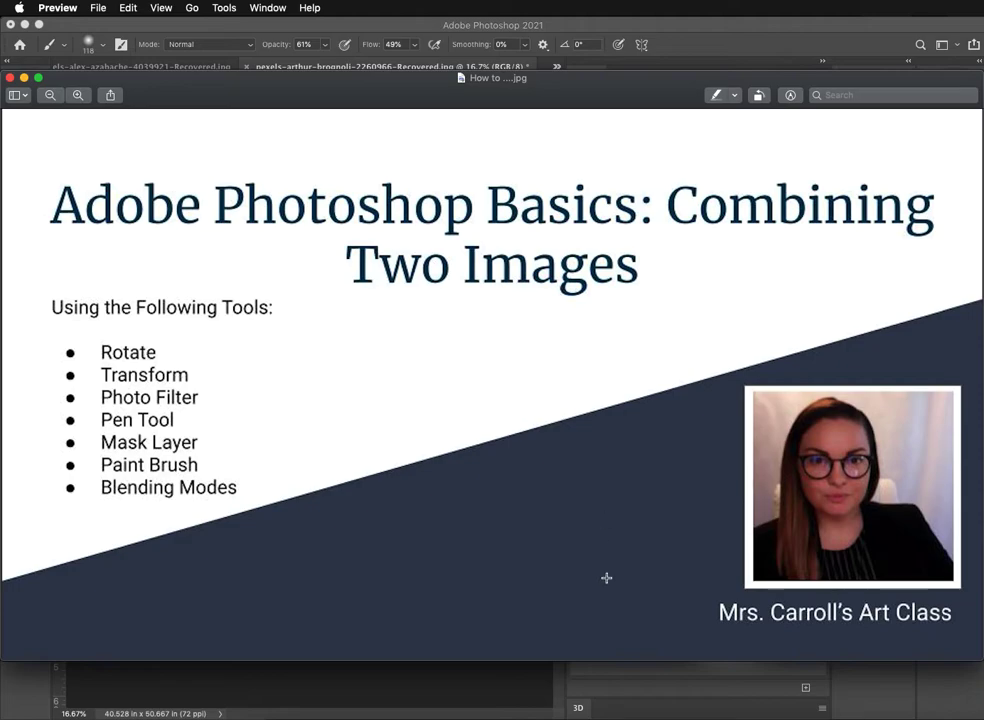
Bring Photoshop to the front, showing the beach photo with storm clouds
click(670, 687)
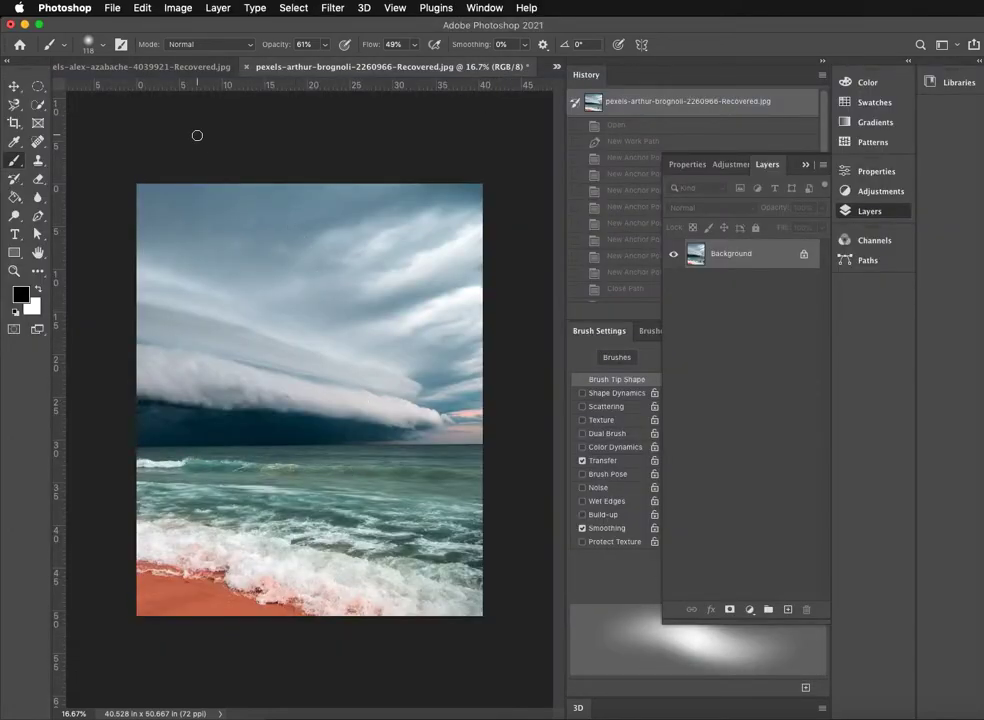
click(182, 67)
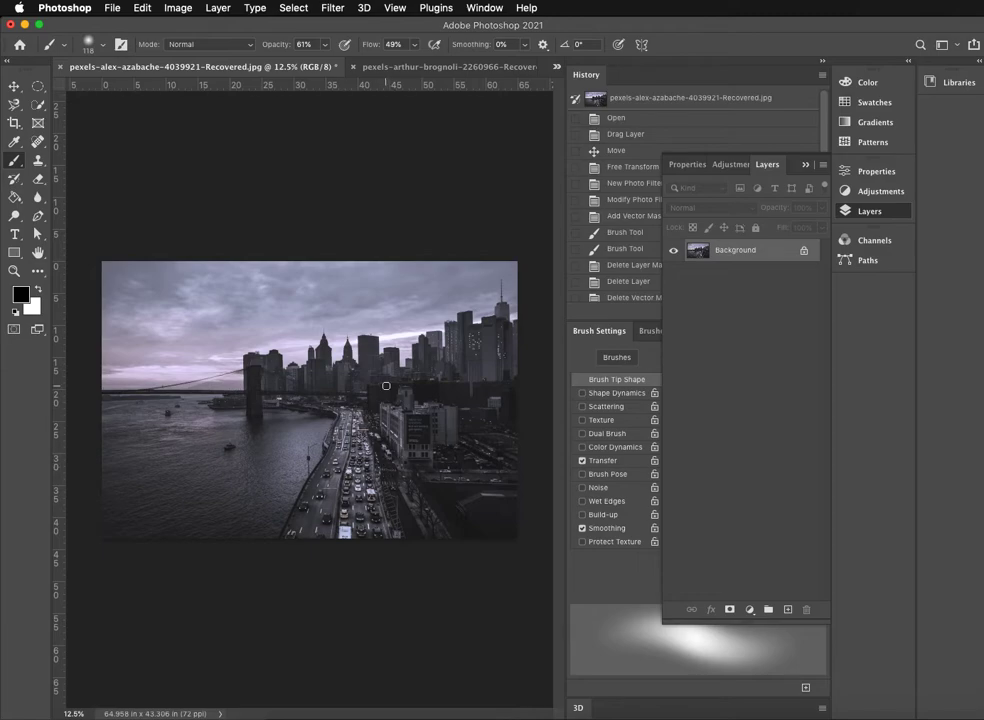
click(405, 67)
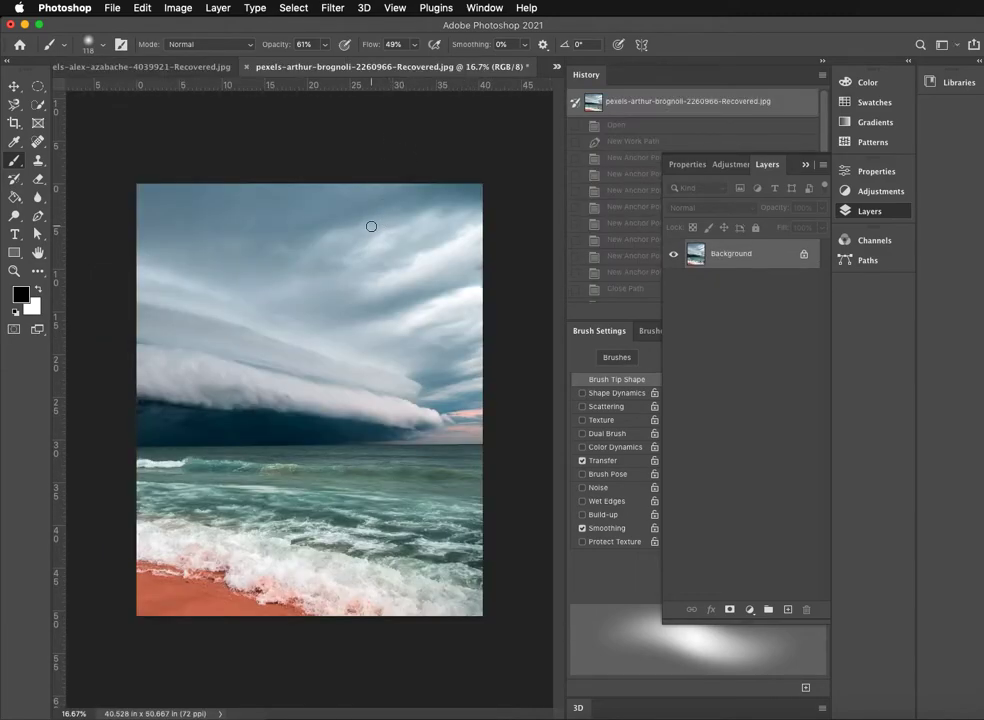
click(179, 9)
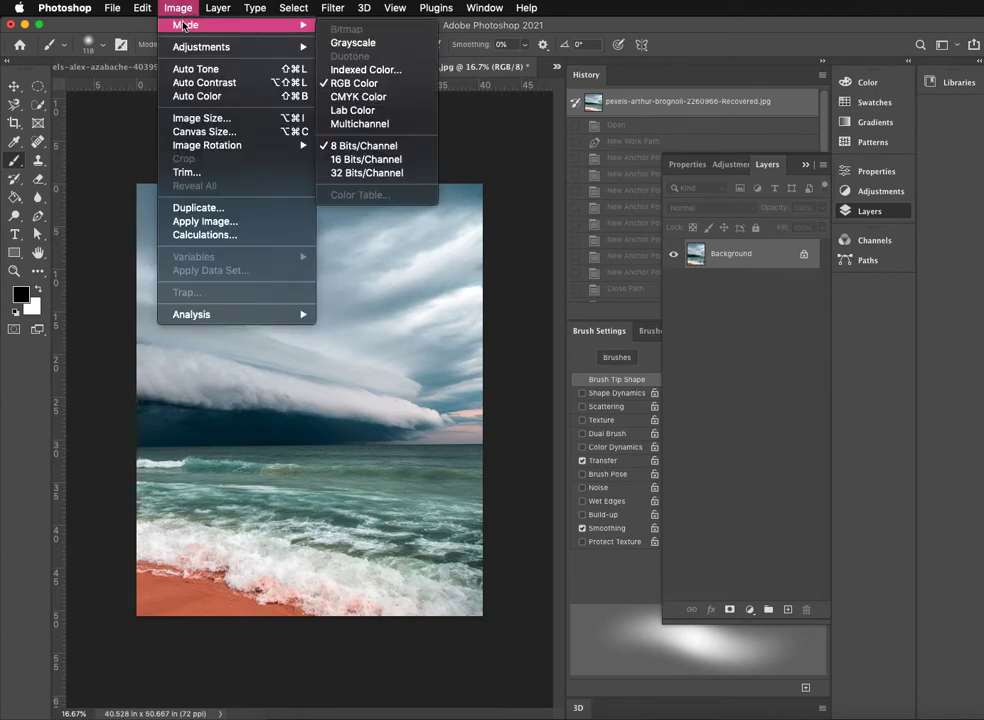
mouse_move(204, 150)
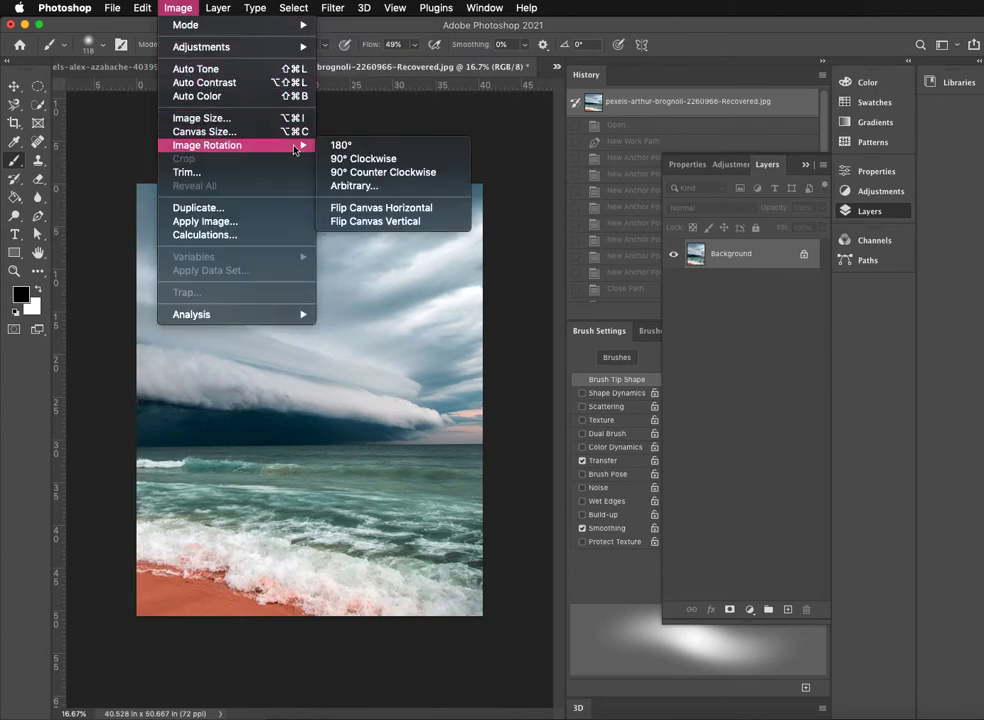
click(366, 210)
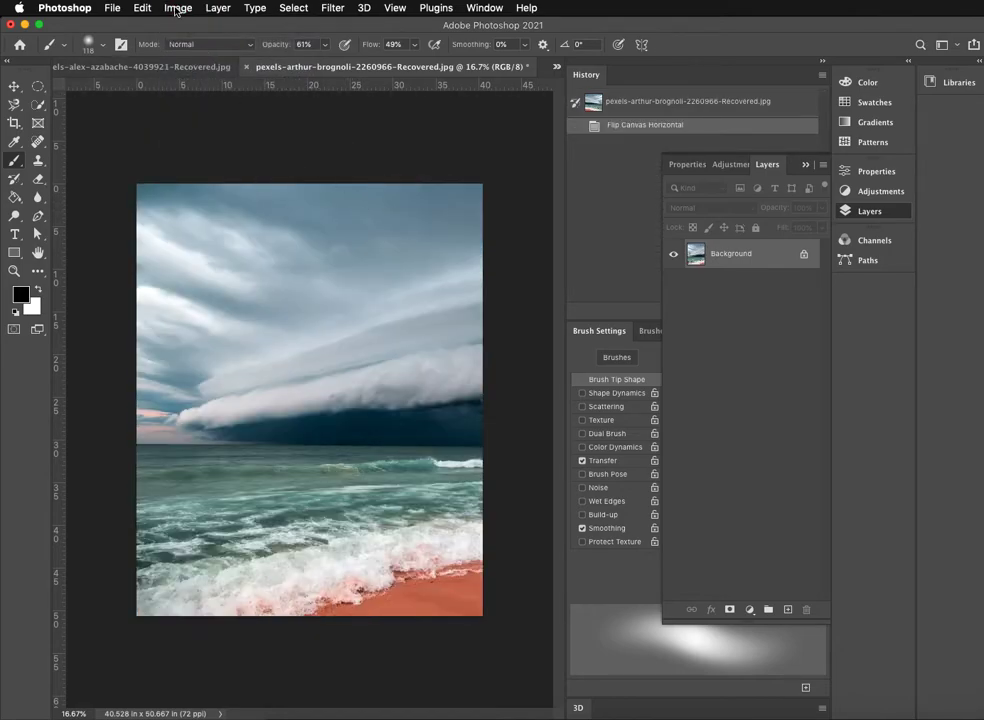
click(177, 9)
mouse_move(220, 145)
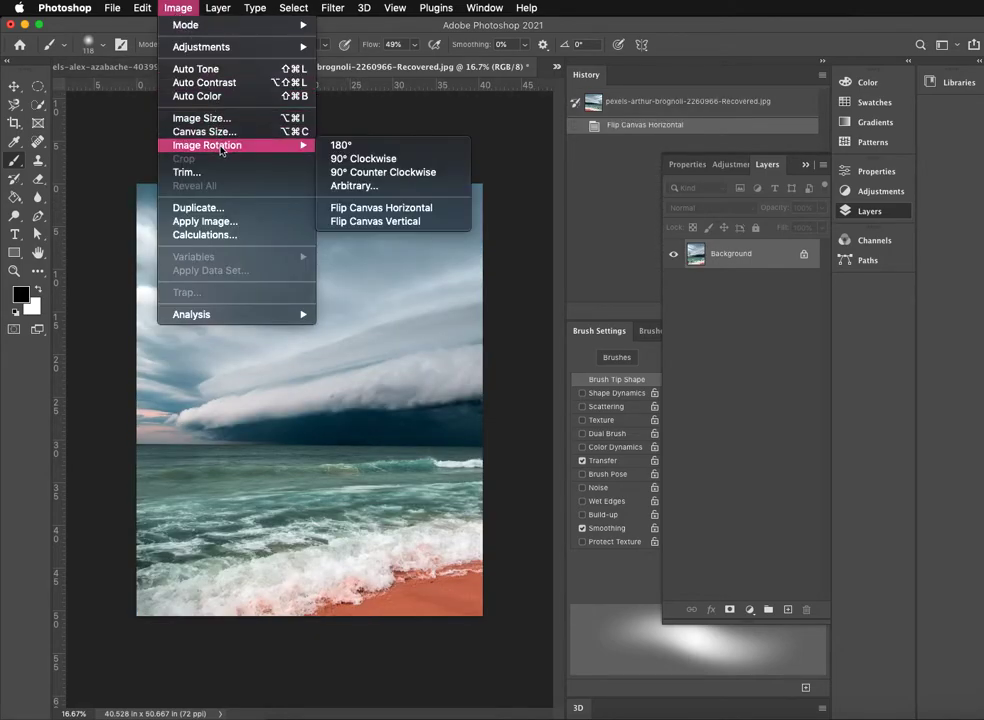
click(376, 207)
click(183, 68)
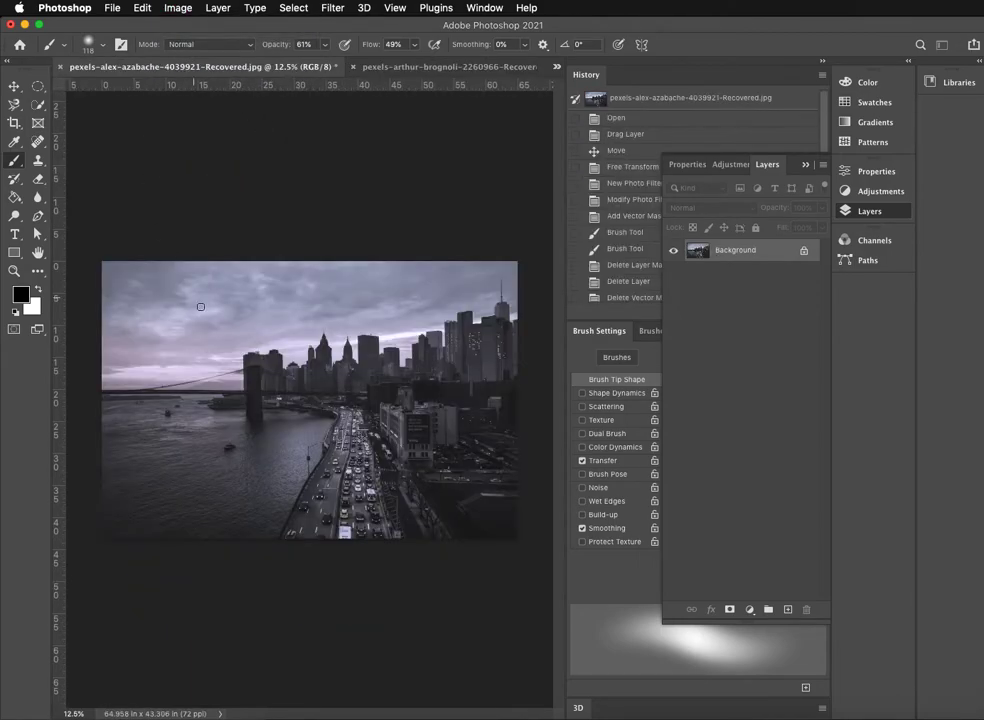
click(395, 66)
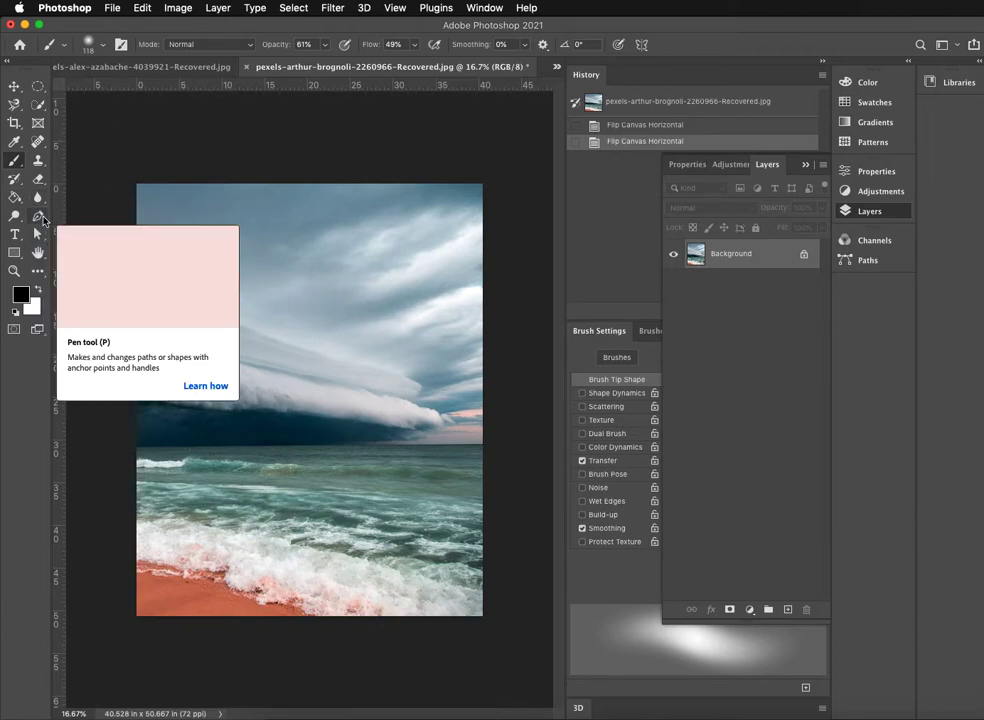
drag(43, 218, 84, 217)
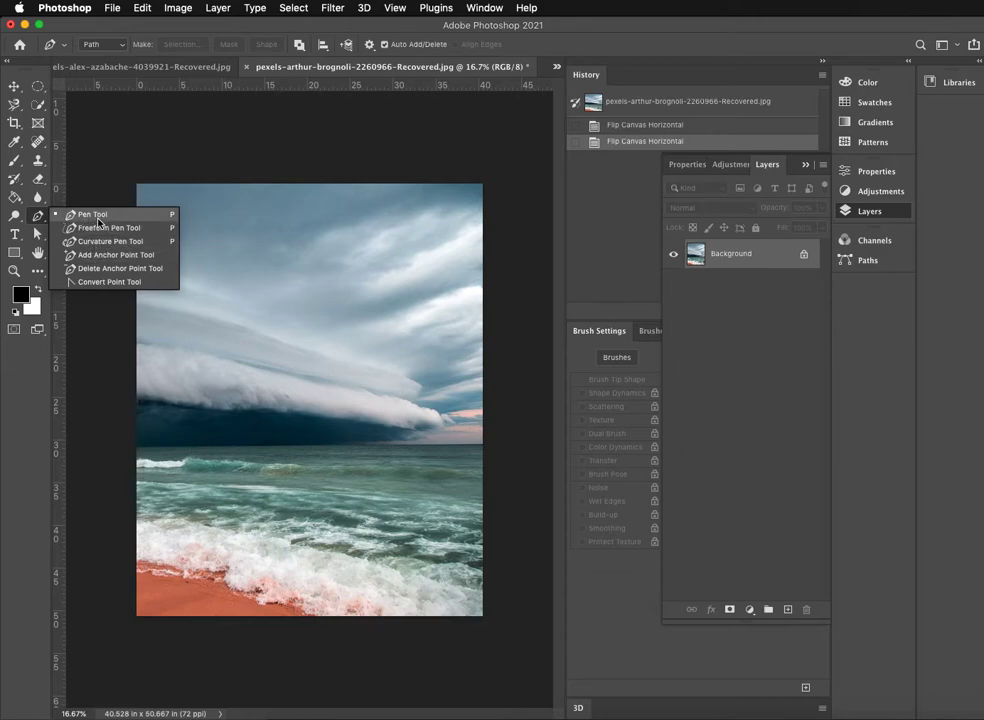
click(95, 215)
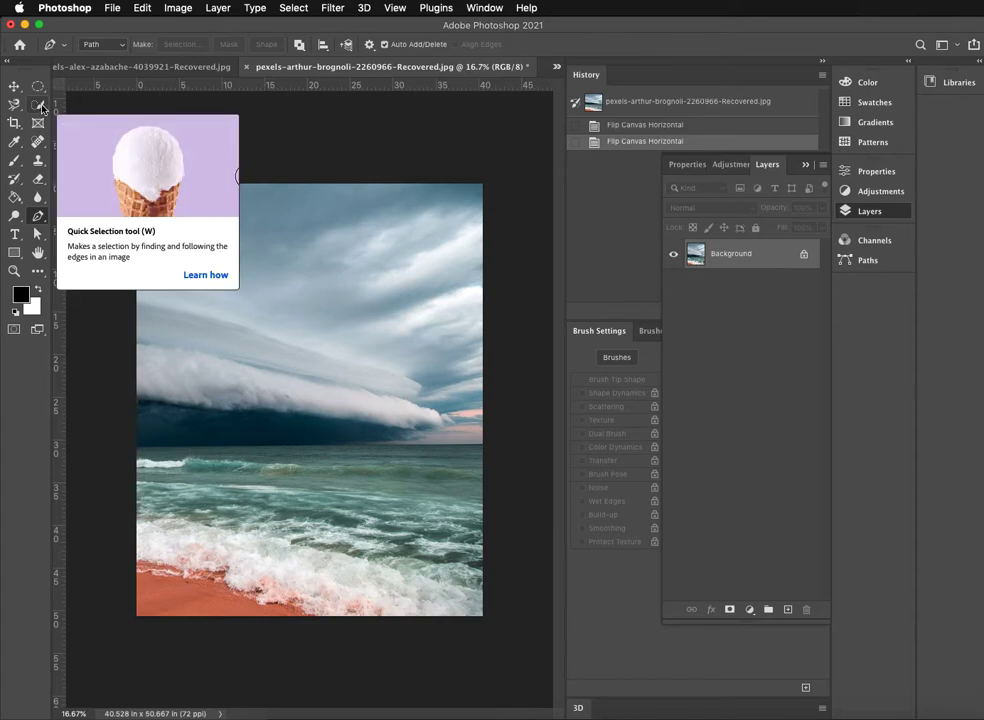
click(41, 106)
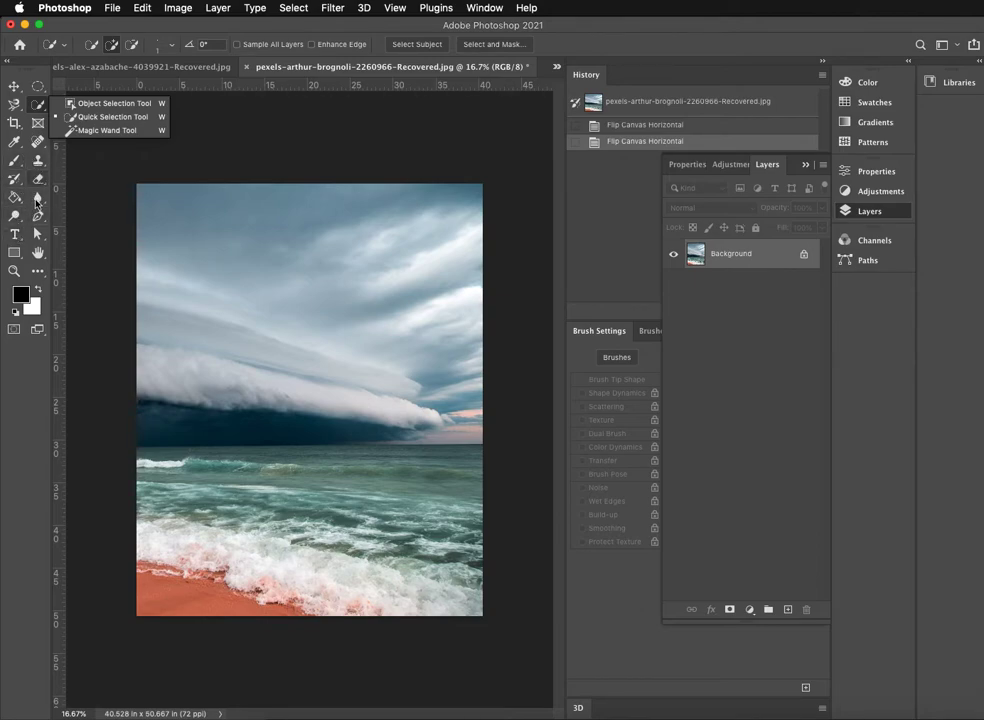
With the Pen tool, trace four horizon anchors, then the top-right and top-left corners, and close the path
click(38, 216)
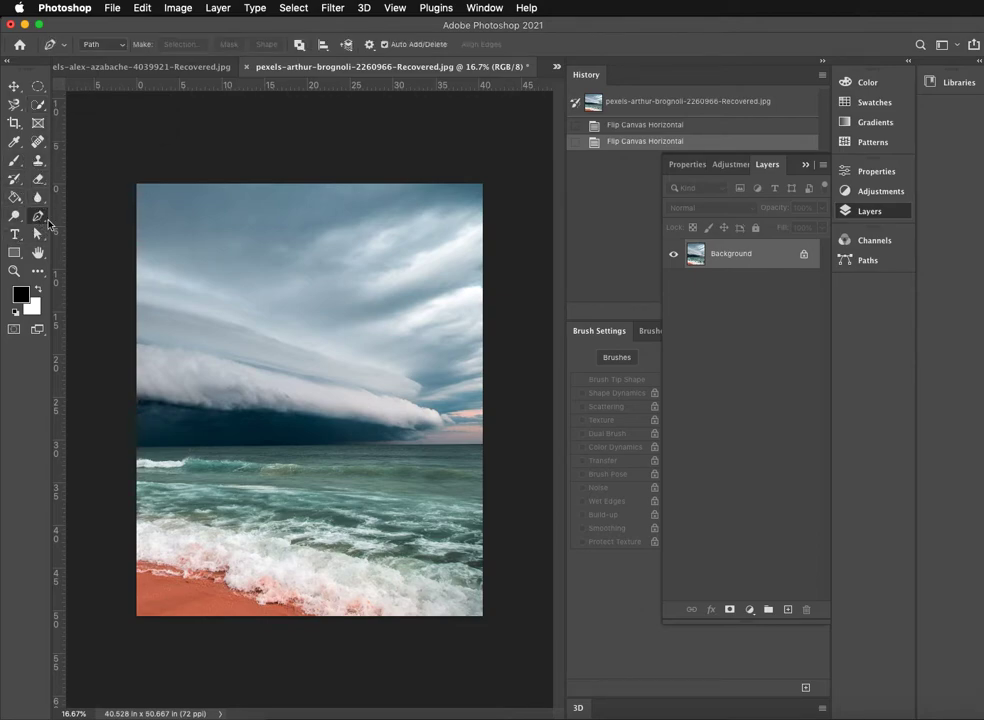
click(137, 448)
click(250, 447)
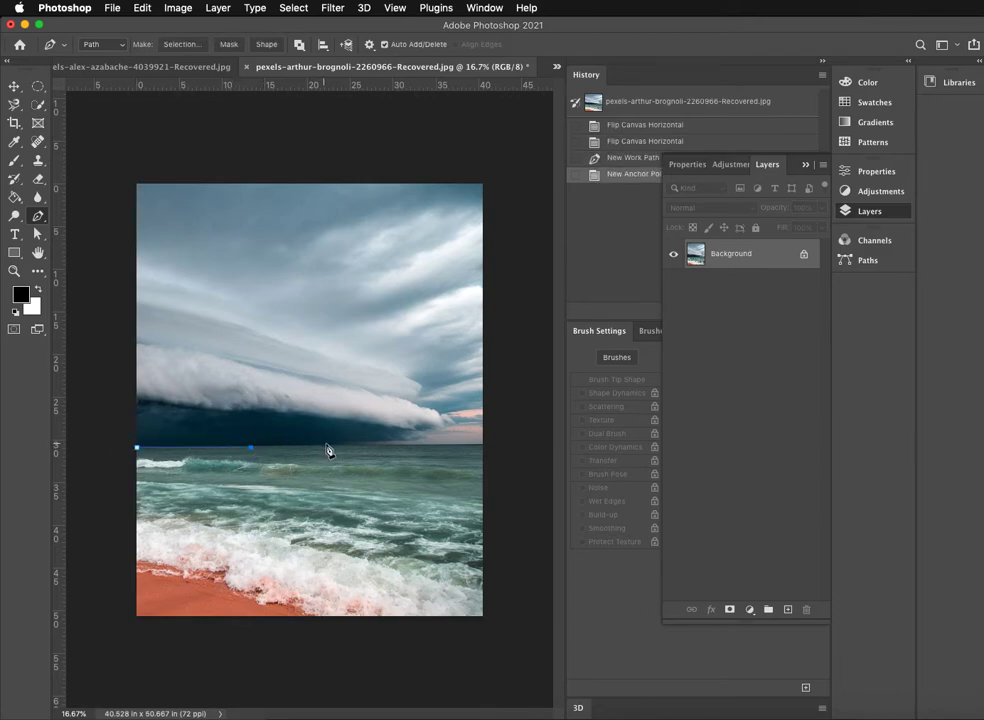
click(385, 446)
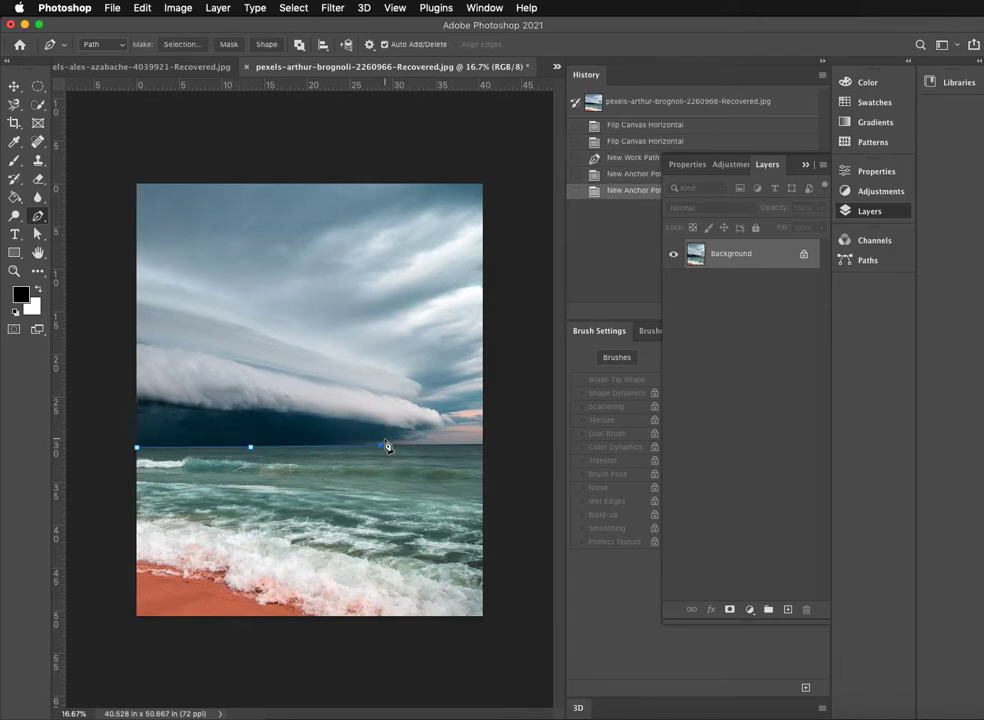
click(482, 443)
click(483, 185)
click(137, 186)
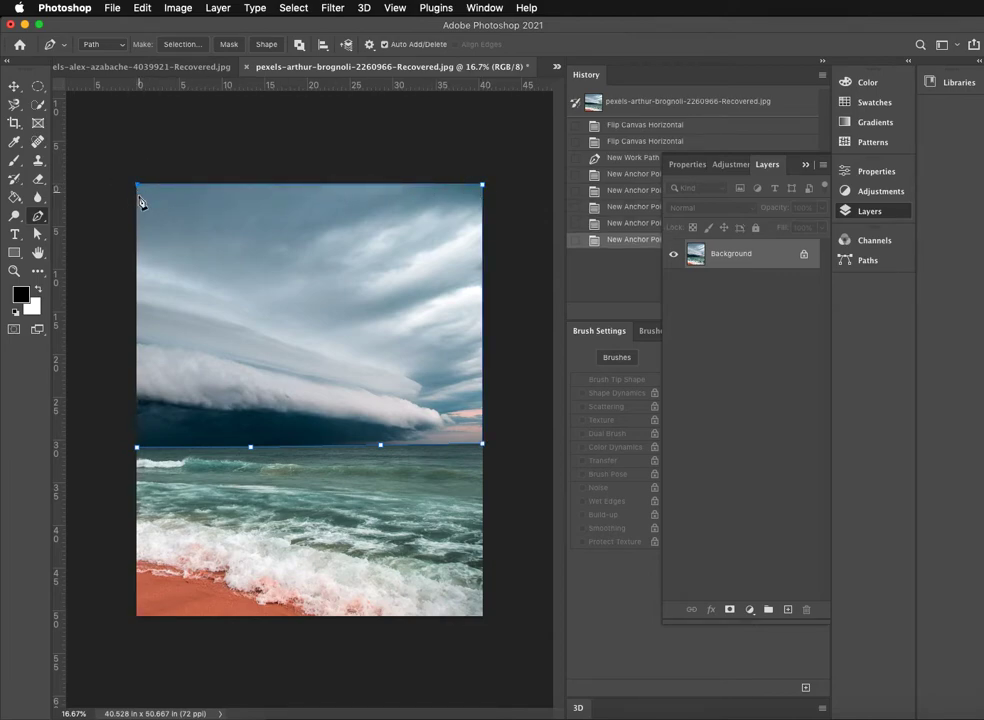
click(139, 450)
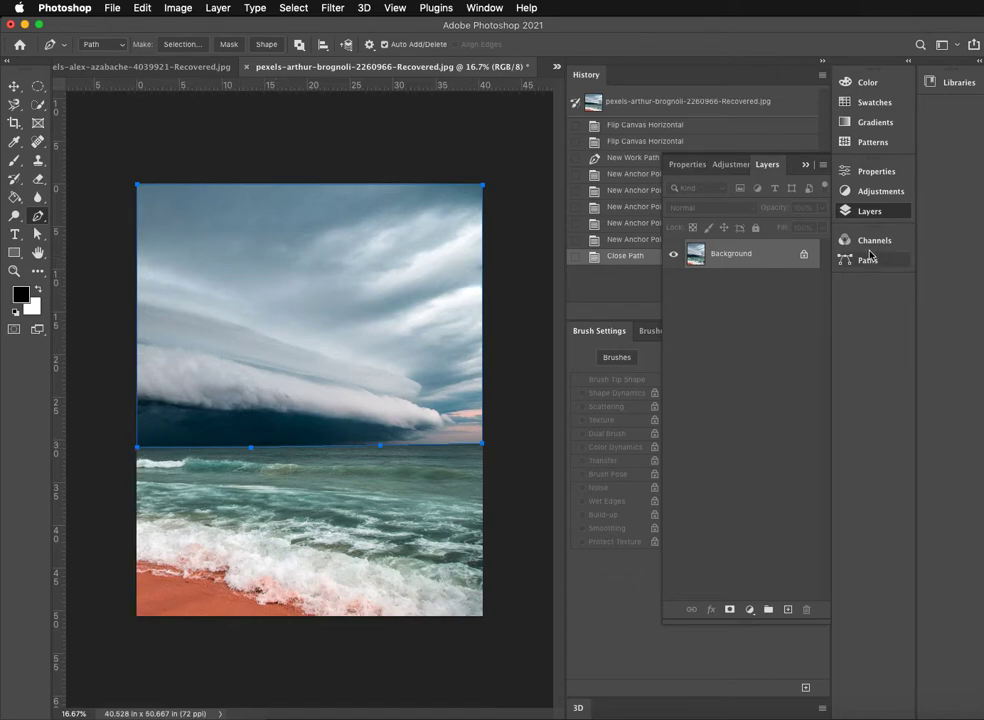
Convert the sky work path into a selection
right_click(435, 259)
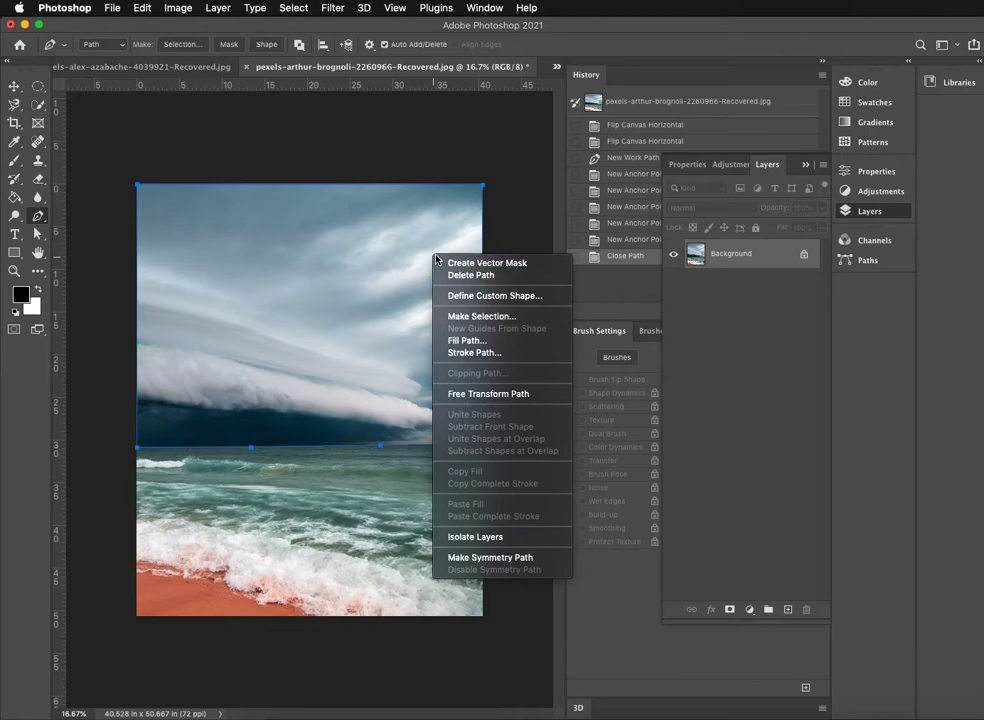
click(468, 316)
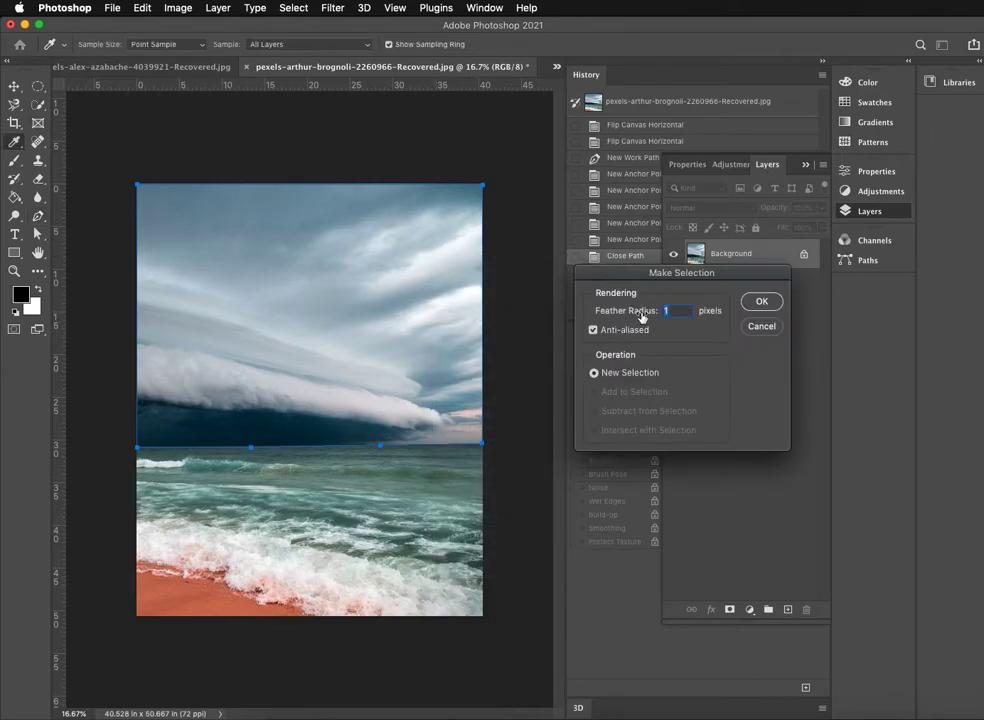
click(759, 302)
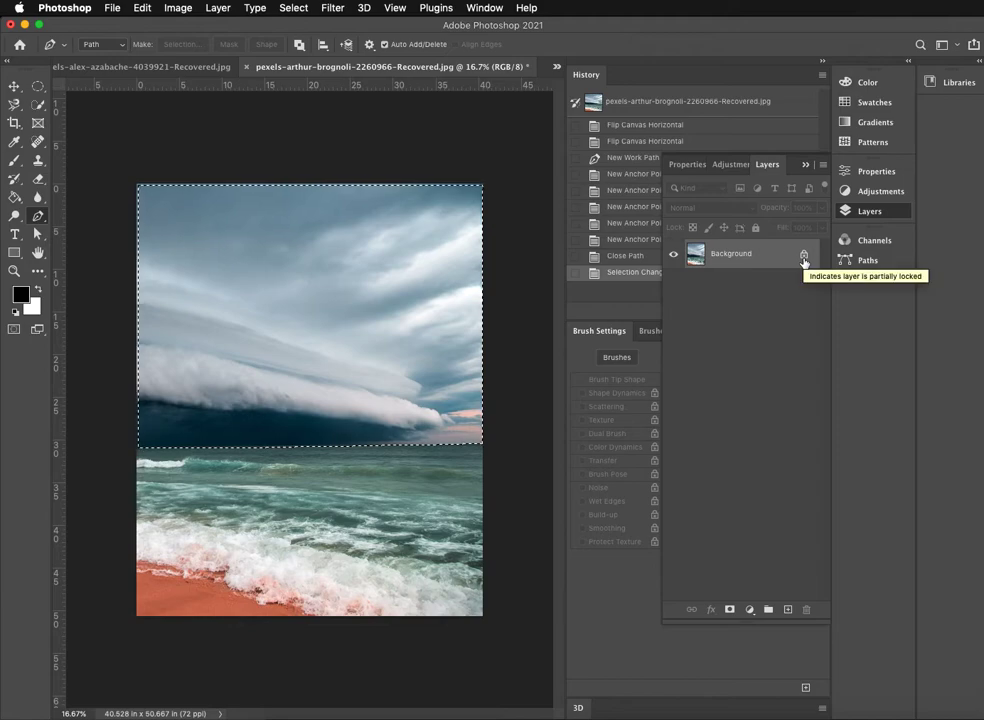
Unlock the Background as Layer 0 and add a mask keeping only the sky
click(803, 258)
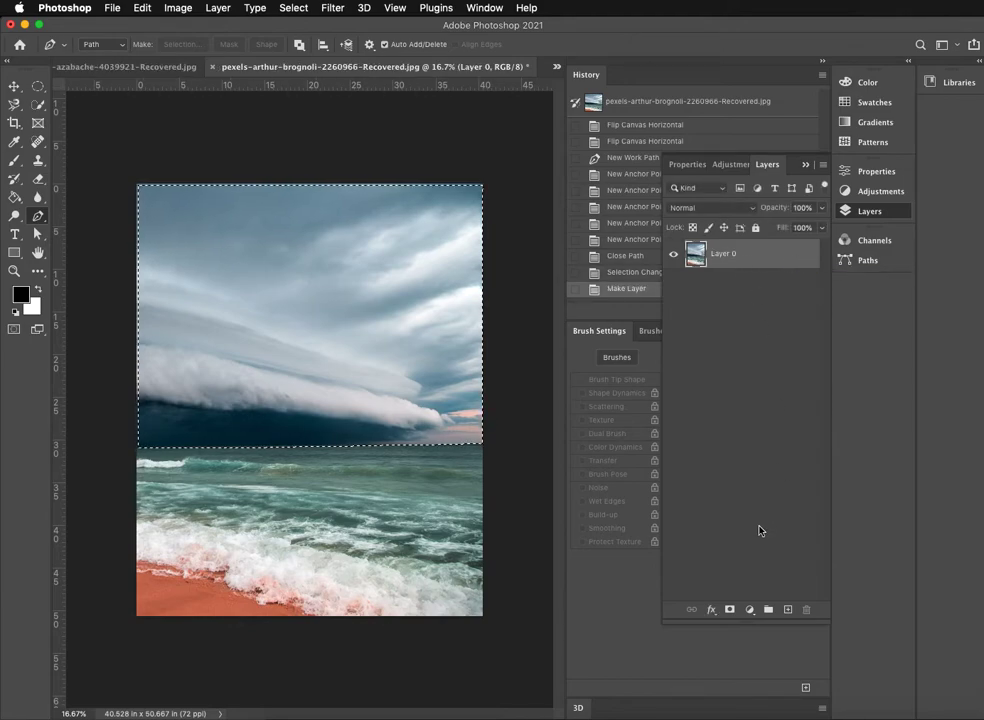
click(730, 612)
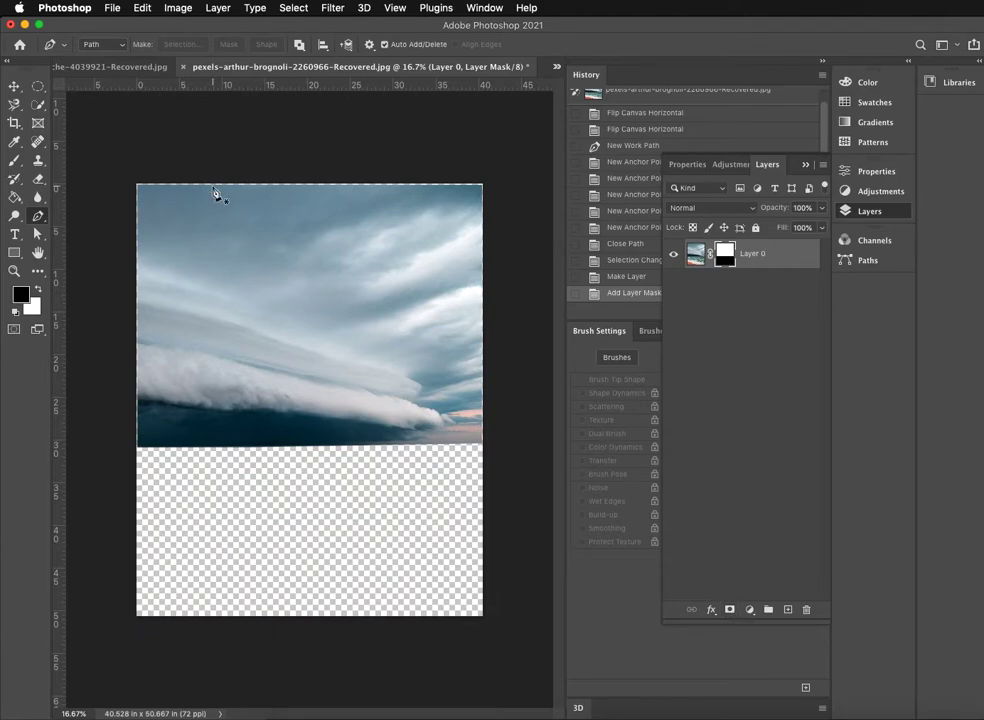
click(15, 87)
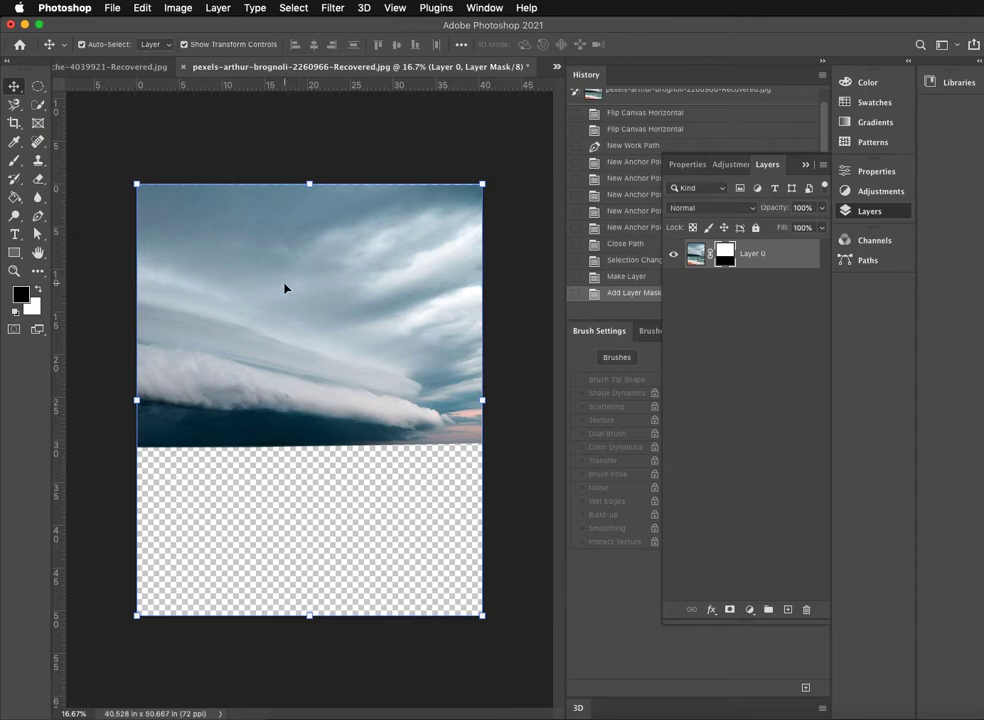
Place the masked storm sky over the city-traffic photo, widen it to 160.28%, and select its mask
drag(303, 311, 255, 361)
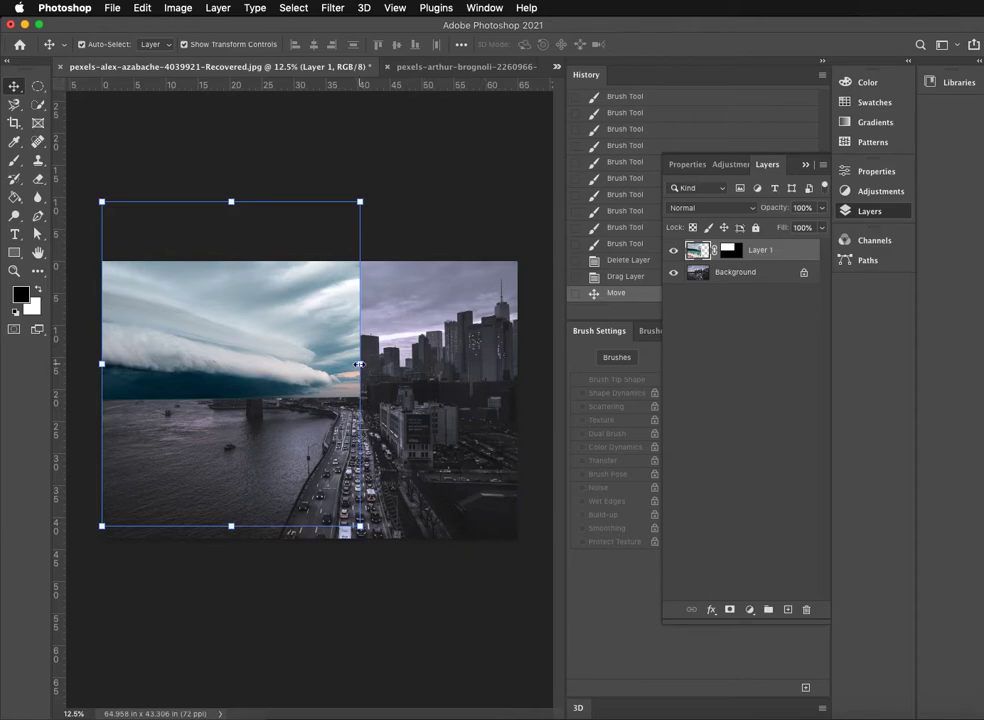
drag(360, 364, 518, 374)
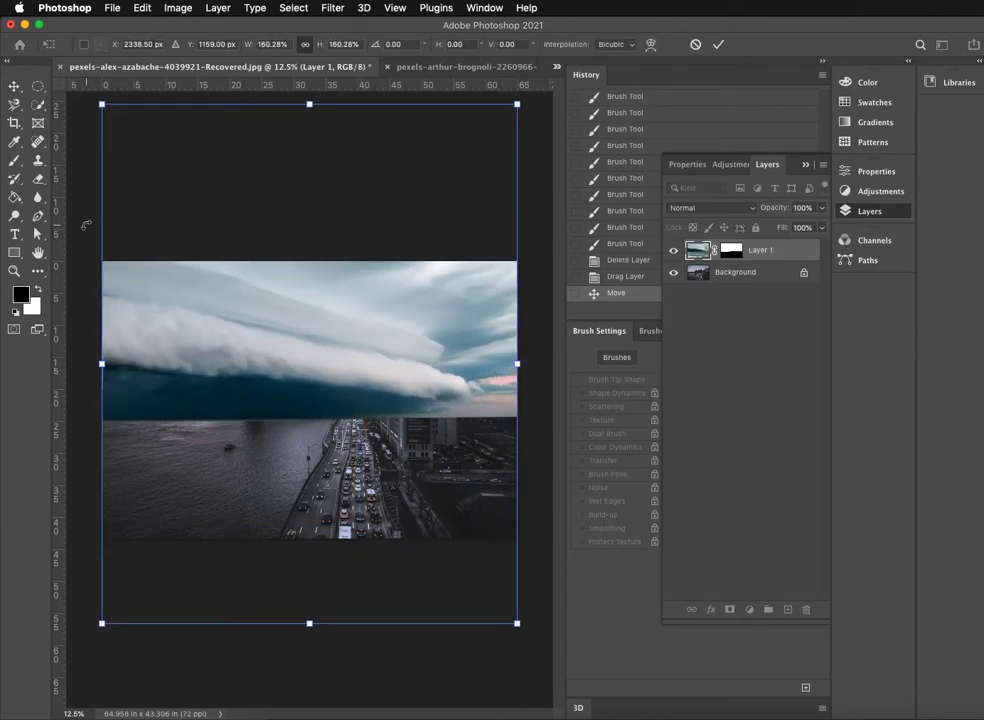
click(13, 88)
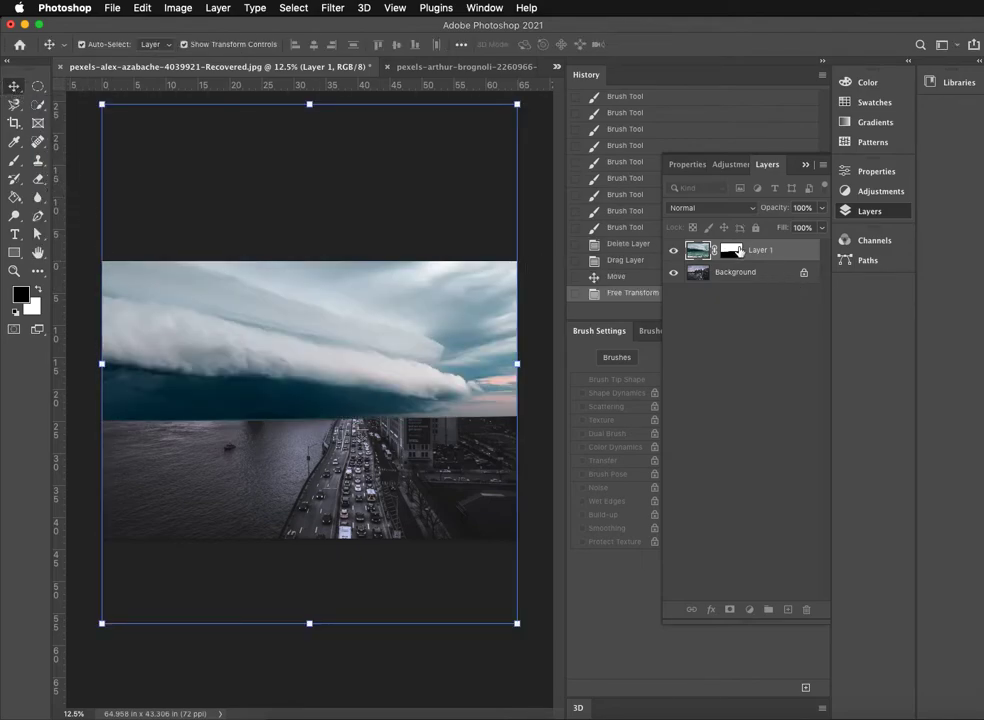
click(737, 255)
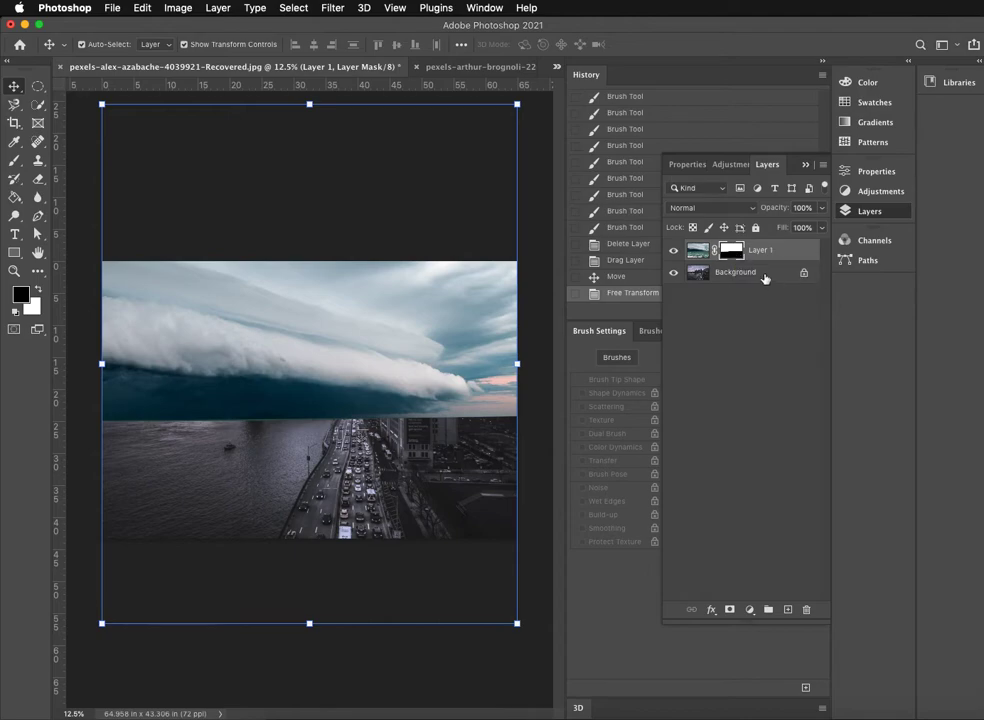
Duplicate the Background as a hidden Background copy below Layer 1, then reselect Layer 1's mask
click(765, 278)
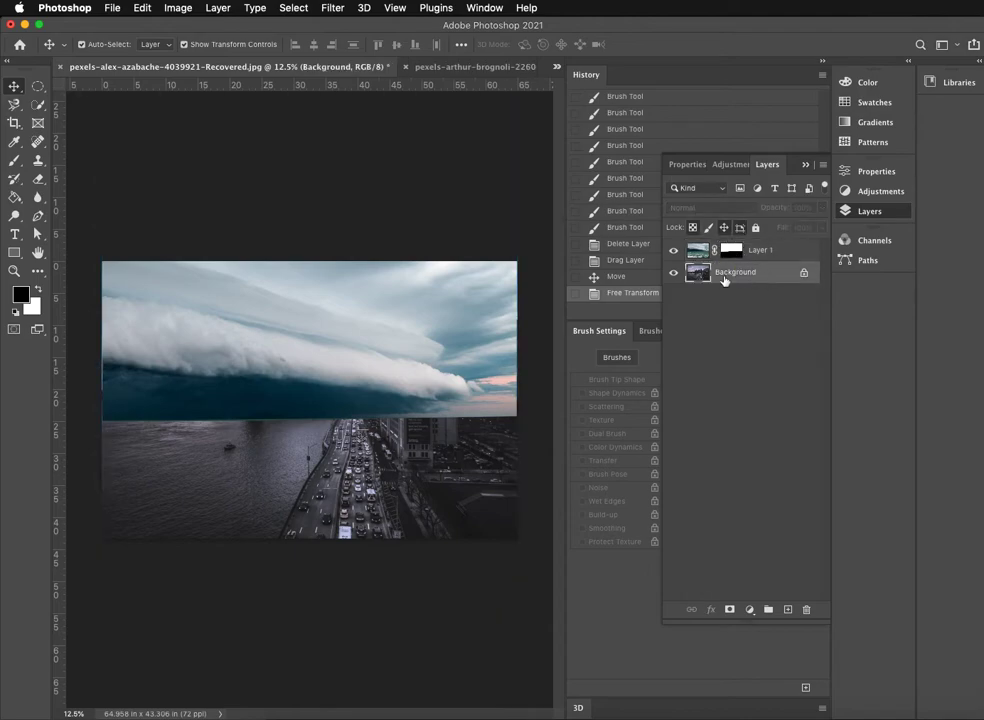
right_click(757, 274)
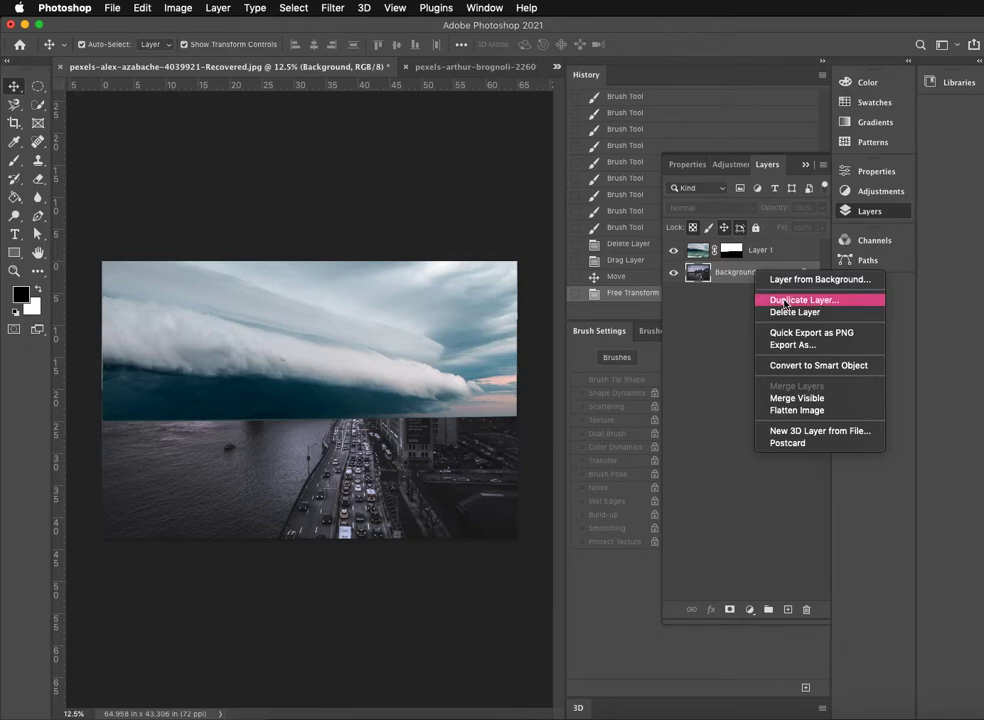
click(785, 300)
click(815, 313)
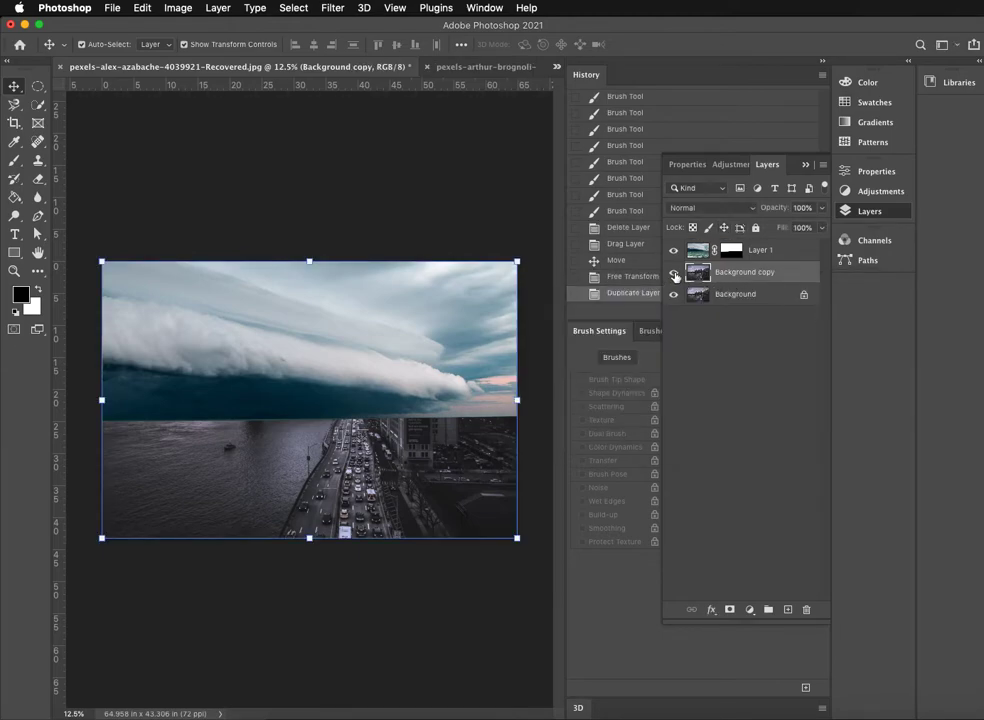
click(674, 274)
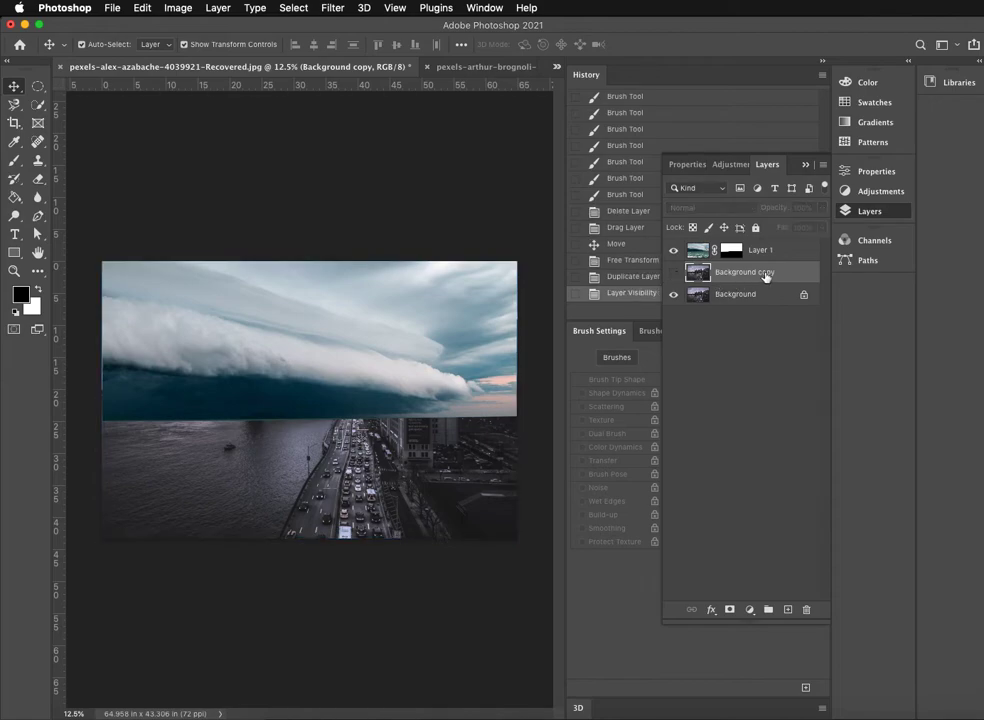
click(753, 297)
click(753, 266)
drag(758, 270, 762, 316)
click(733, 251)
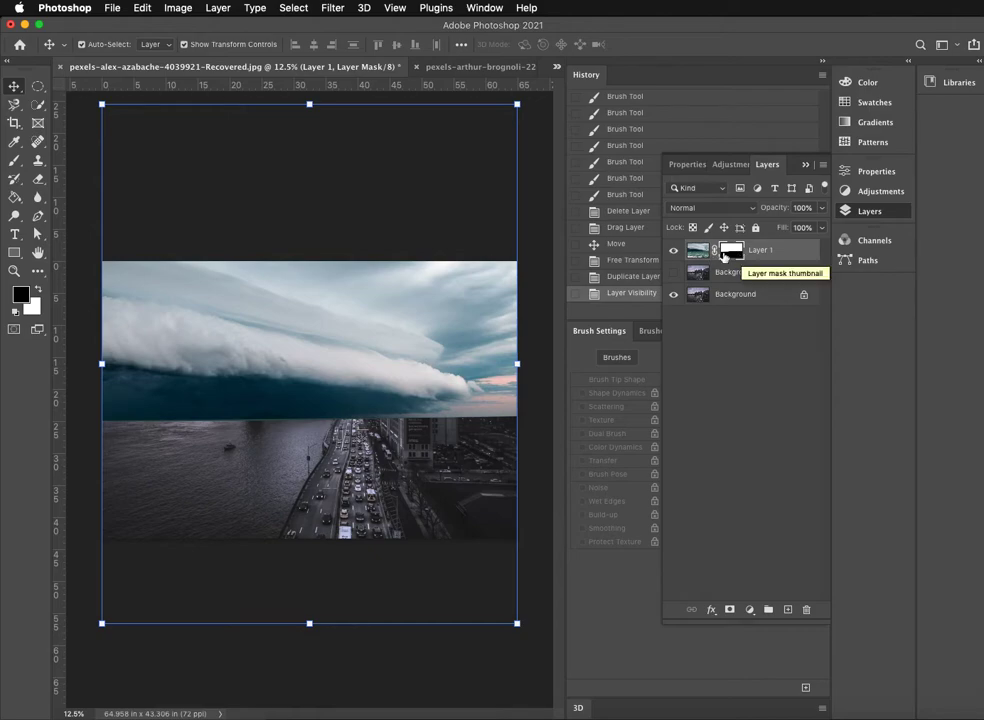
Set the Brush tool to a 444 px soft round brush at 83% opacity
click(15, 163)
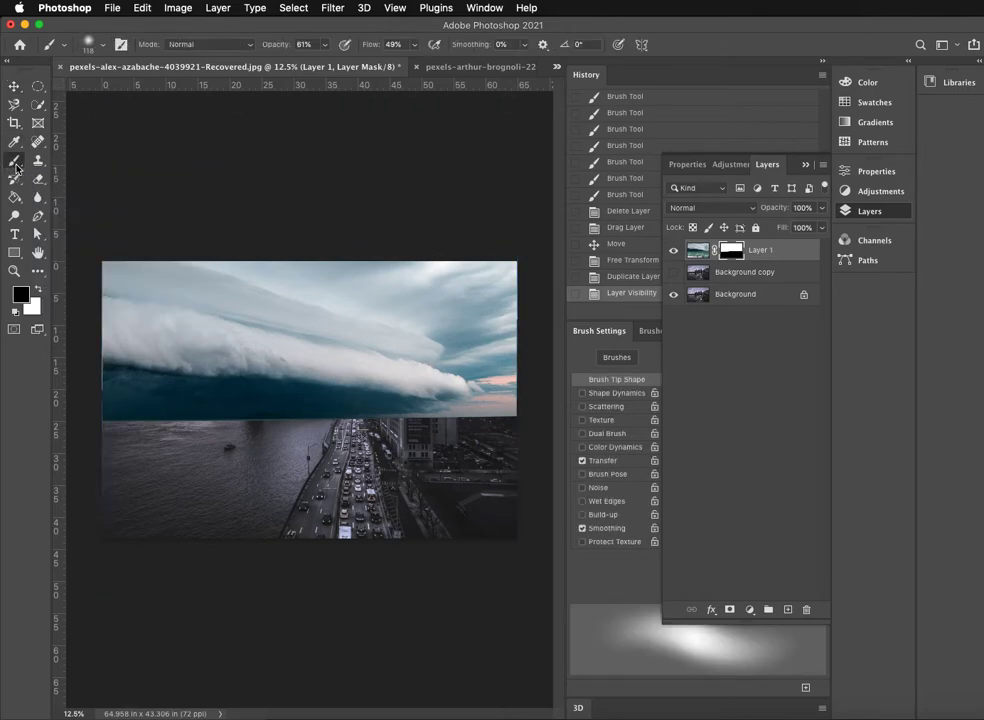
click(104, 46)
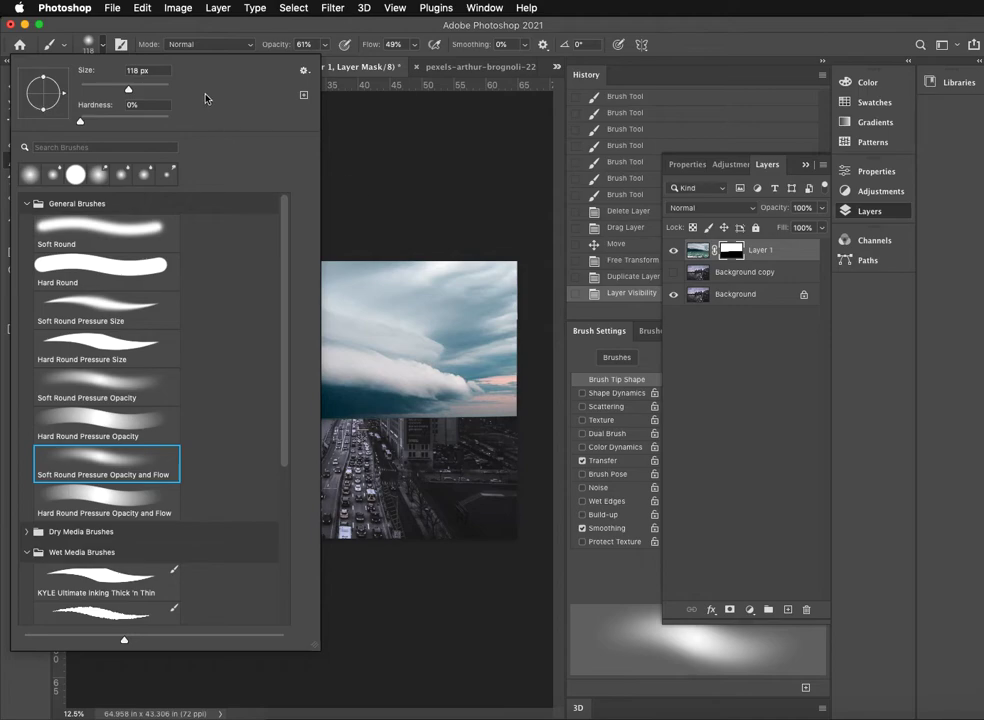
click(140, 89)
mouse_move(154, 89)
mouse_down()
mouse_move(166, 89)
mouse_move(157, 90)
mouse_up()
click(214, 31)
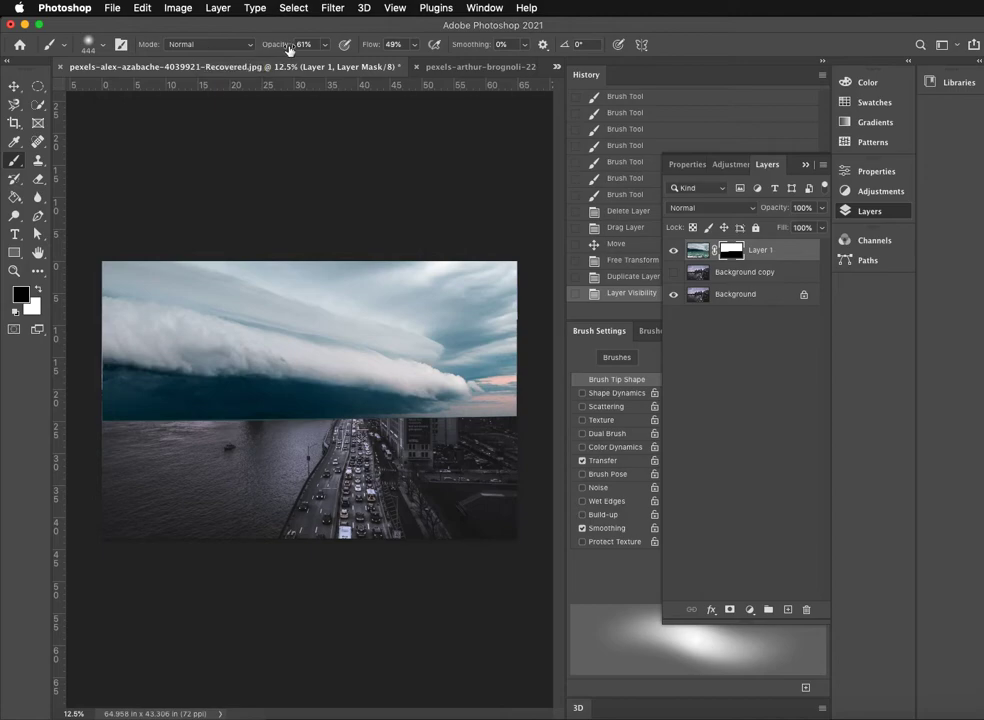
click(324, 46)
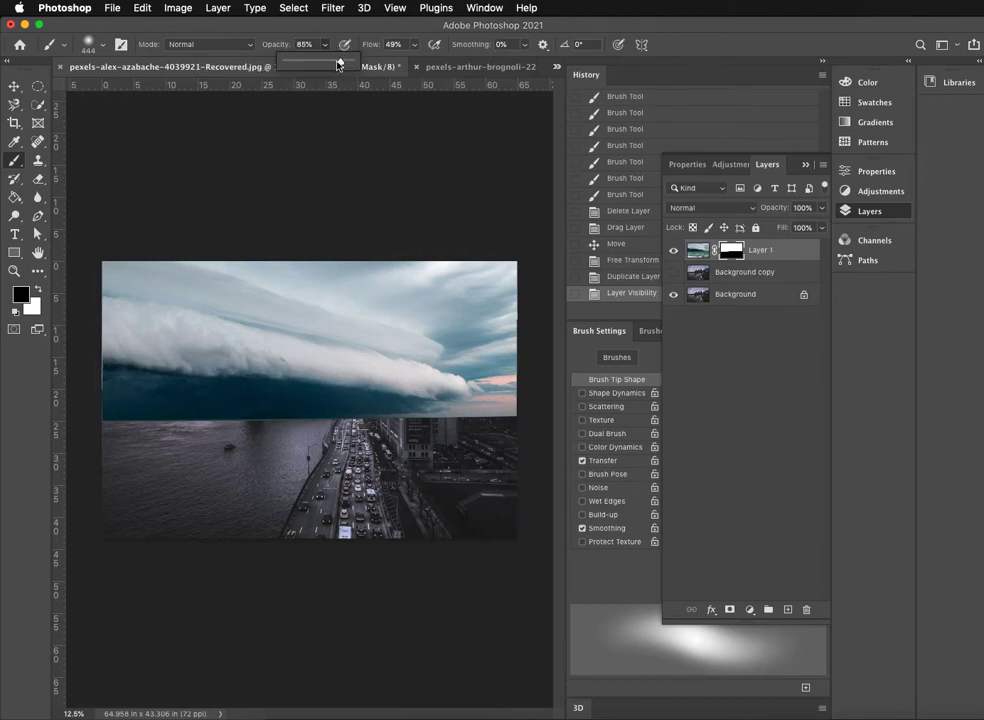
drag(338, 64, 340, 64)
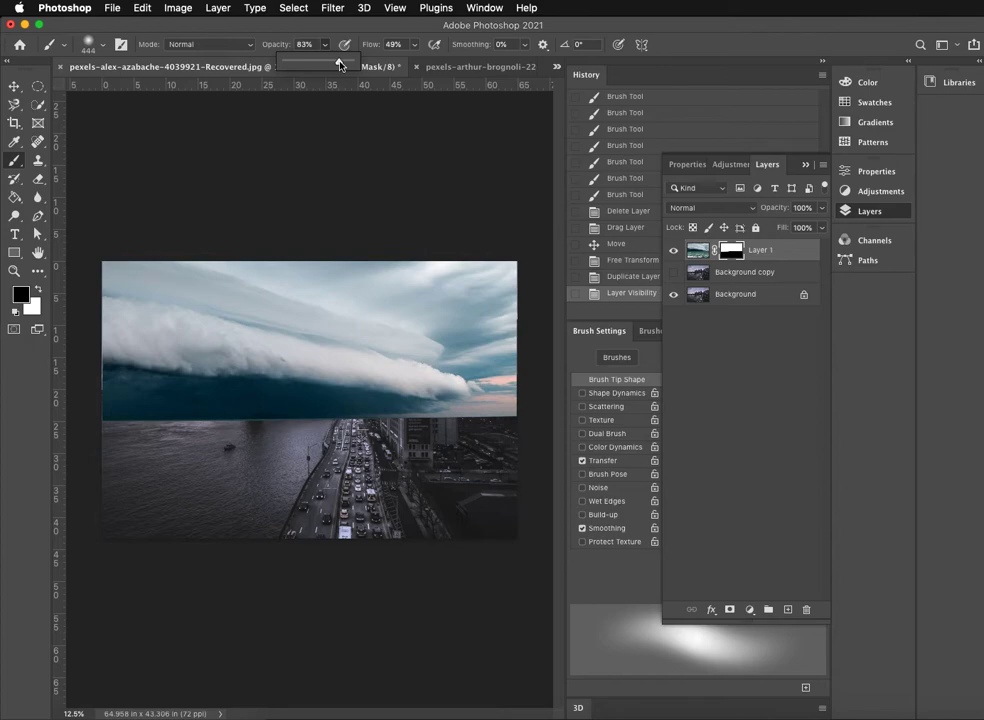
click(292, 22)
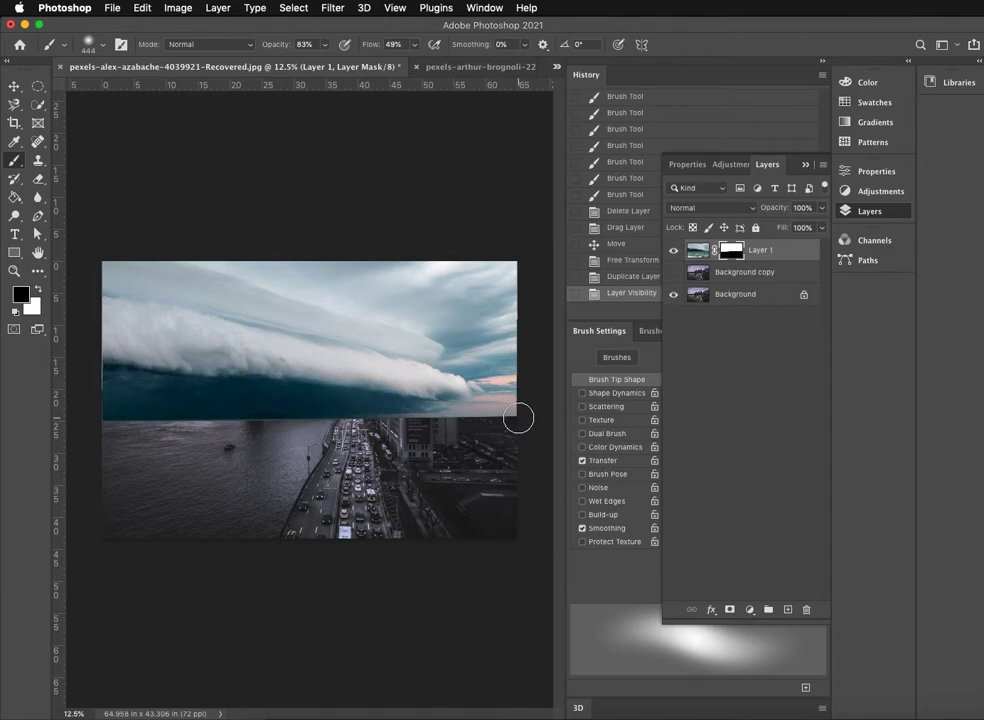
Paint black on Layer 1's mask at 93% opacity along the whole horizon seam
mouse_move(518, 418)
mouse_down()
mouse_move(448, 411)
mouse_move(512, 413)
mouse_move(450, 413)
mouse_move(466, 415)
mouse_up()
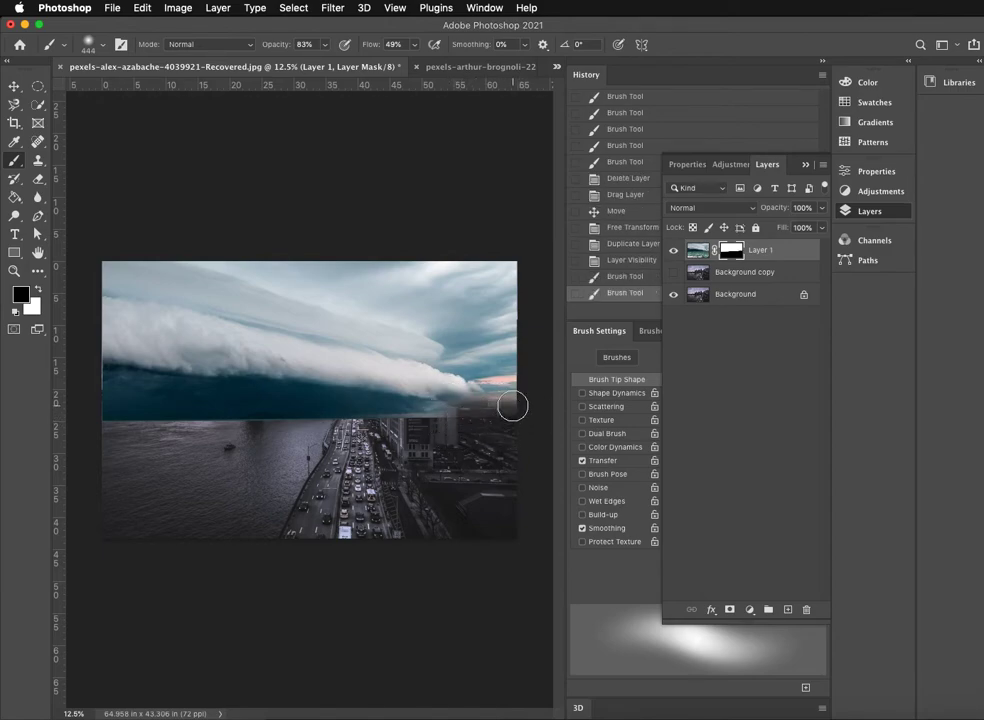
click(324, 45)
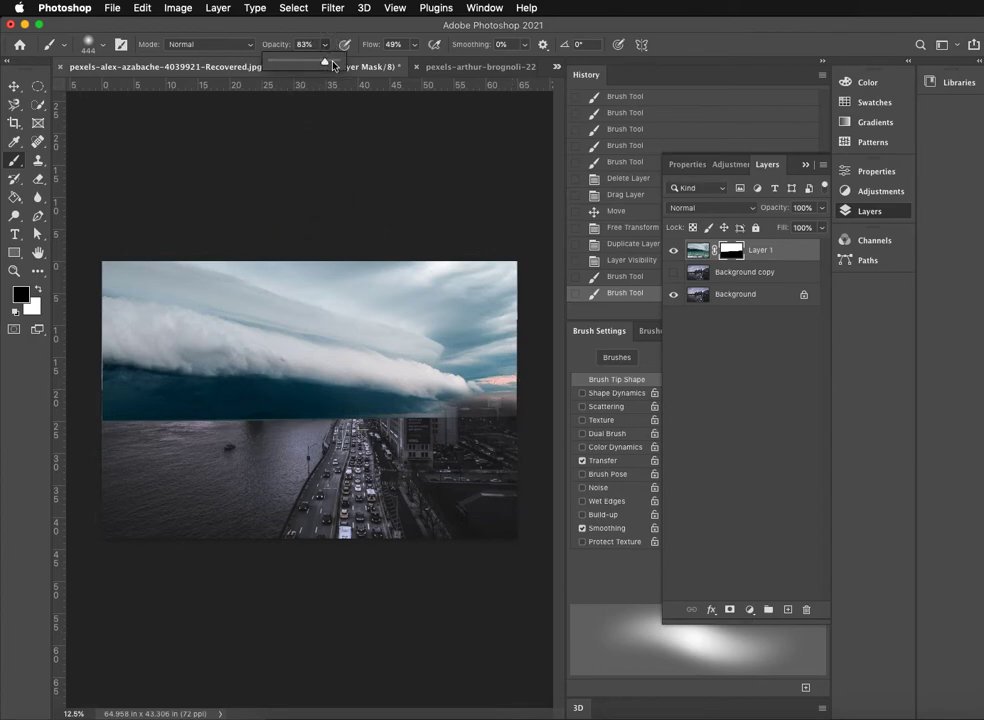
click(492, 417)
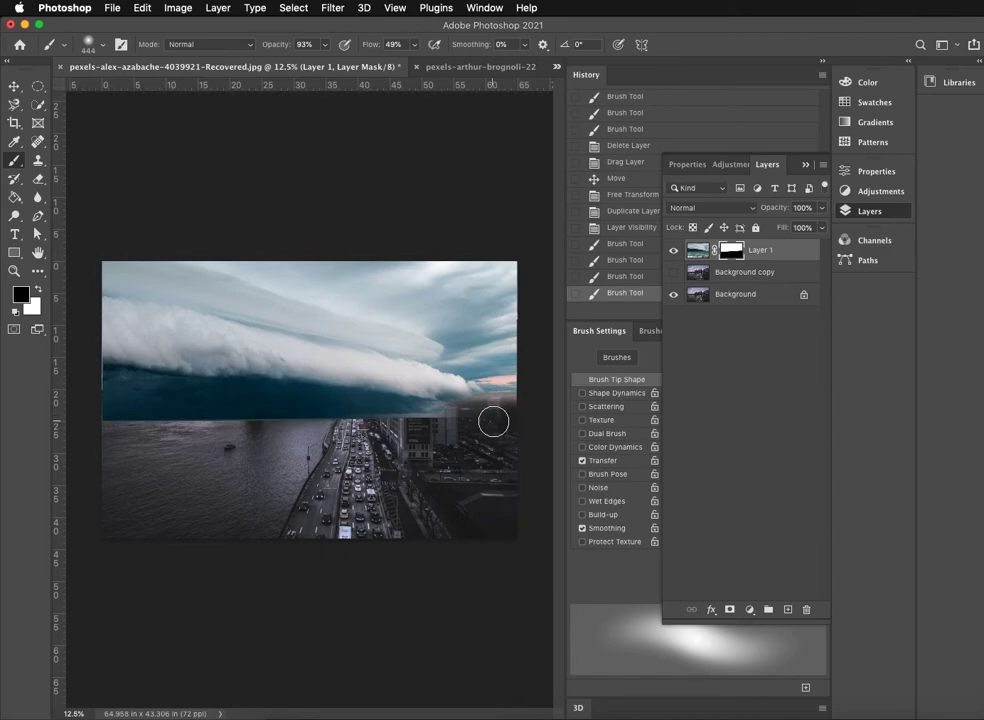
drag(494, 417, 294, 421)
drag(169, 423, 114, 422)
mouse_move(295, 426)
mouse_down()
mouse_move(248, 424)
mouse_move(318, 413)
mouse_up()
drag(460, 425, 516, 415)
click(527, 411)
click(530, 401)
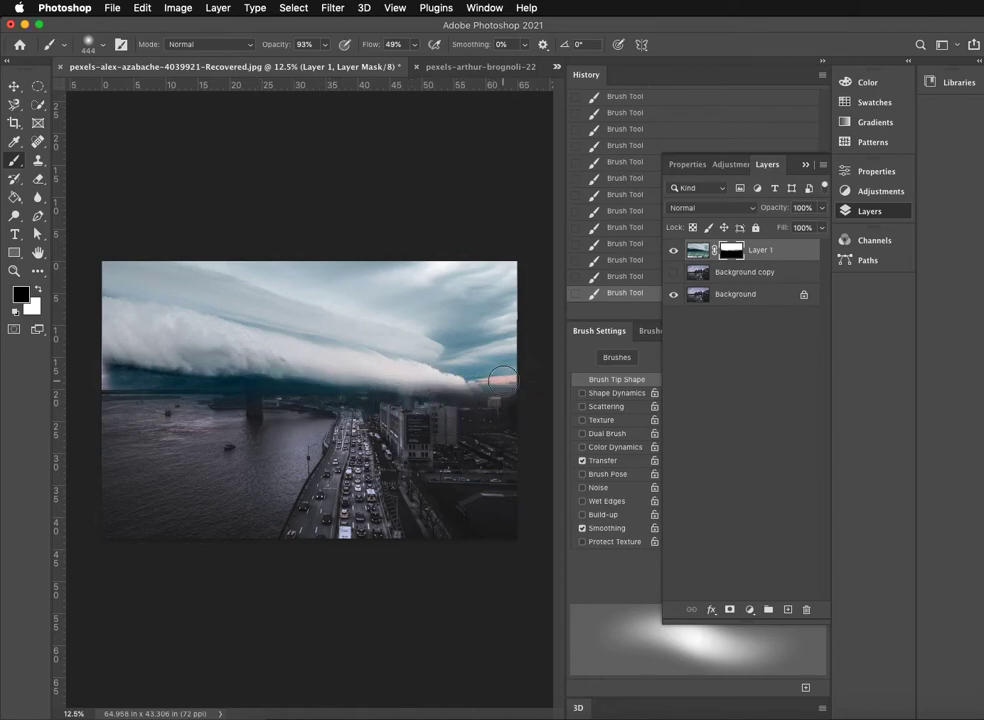
Paint the horizon band at 75% opacity, then the cloud edge at 28% to reveal city towers
click(325, 45)
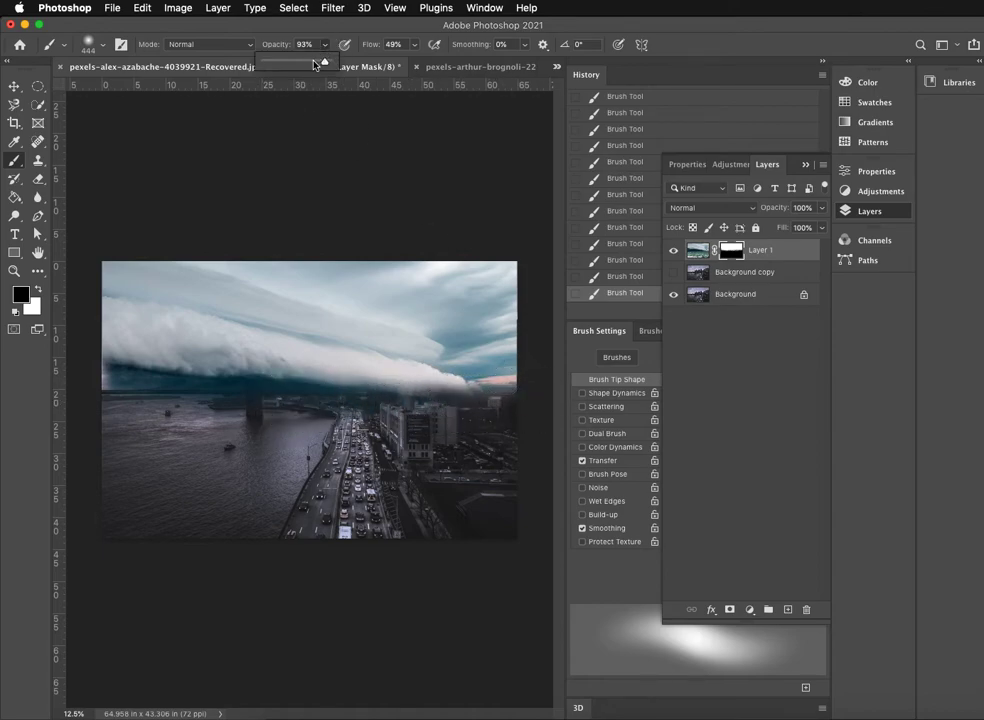
click(483, 390)
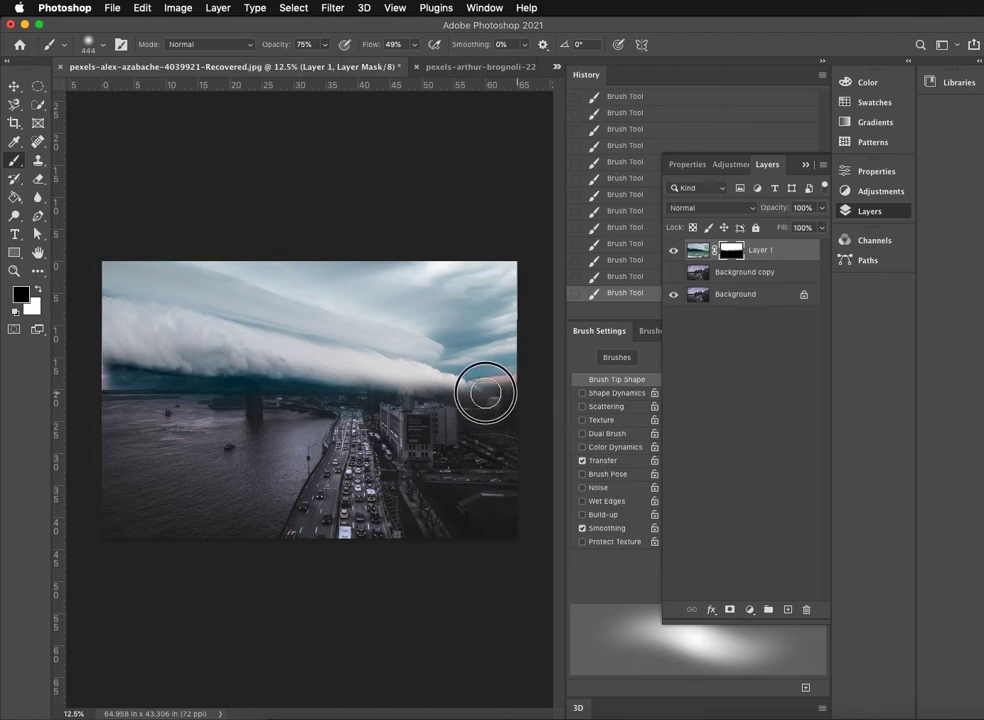
drag(459, 380, 280, 378)
click(324, 45)
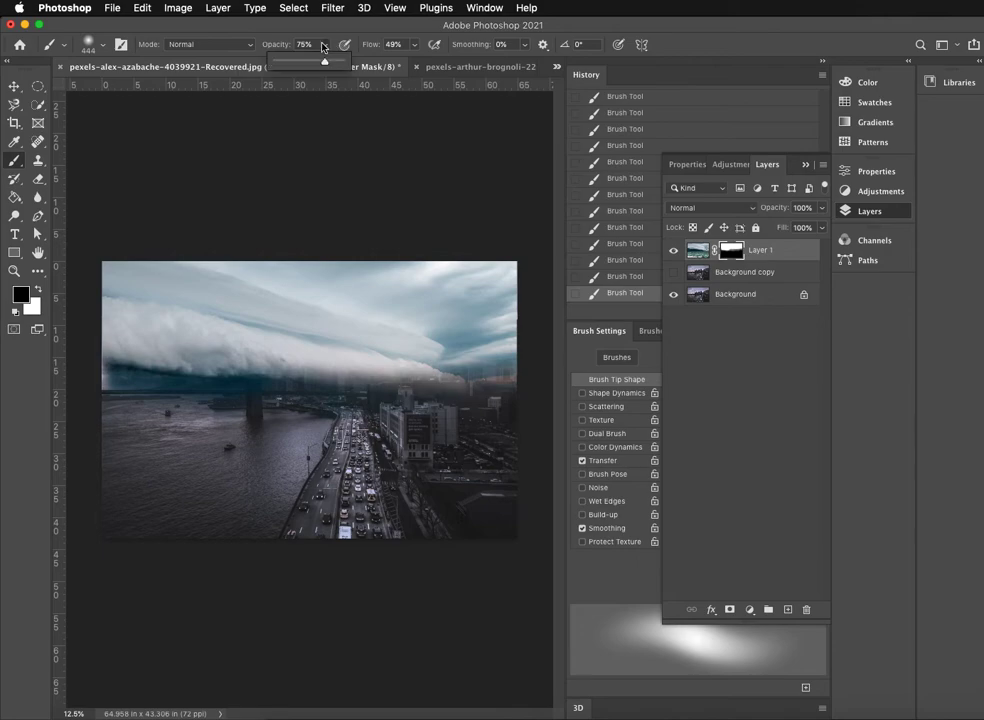
drag(307, 62, 294, 62)
click(487, 373)
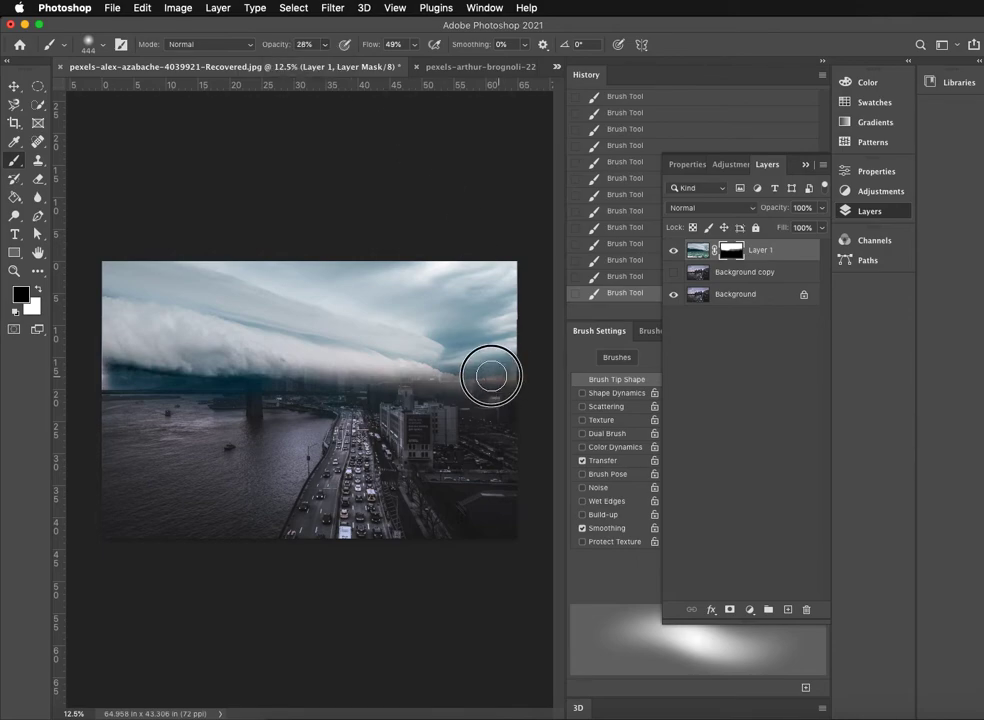
mouse_move(473, 355)
mouse_down()
mouse_move(402, 351)
mouse_move(501, 340)
mouse_move(413, 336)
mouse_move(518, 310)
mouse_move(460, 345)
mouse_move(503, 351)
mouse_move(433, 365)
mouse_move(362, 373)
mouse_move(339, 361)
mouse_move(248, 362)
mouse_move(373, 351)
mouse_move(324, 343)
mouse_move(365, 336)
mouse_move(393, 367)
mouse_move(345, 380)
mouse_move(108, 391)
mouse_move(128, 390)
mouse_move(100, 280)
mouse_up()
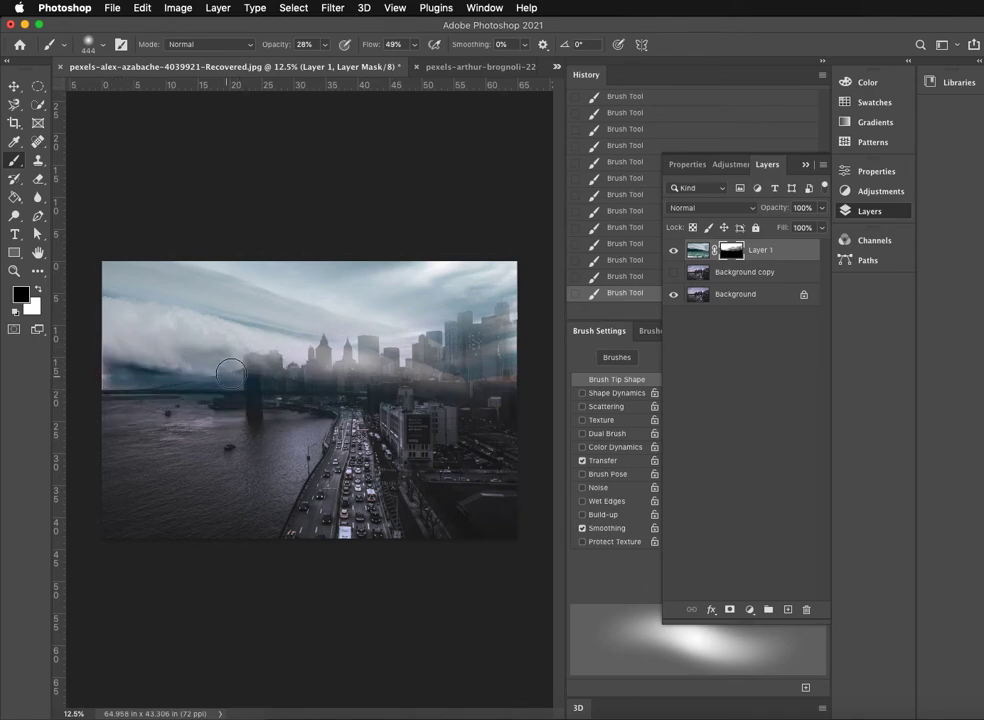
Paint the mask in Darken mode at 50% opacity over the bridge and left-centre skyline
click(250, 45)
click(215, 95)
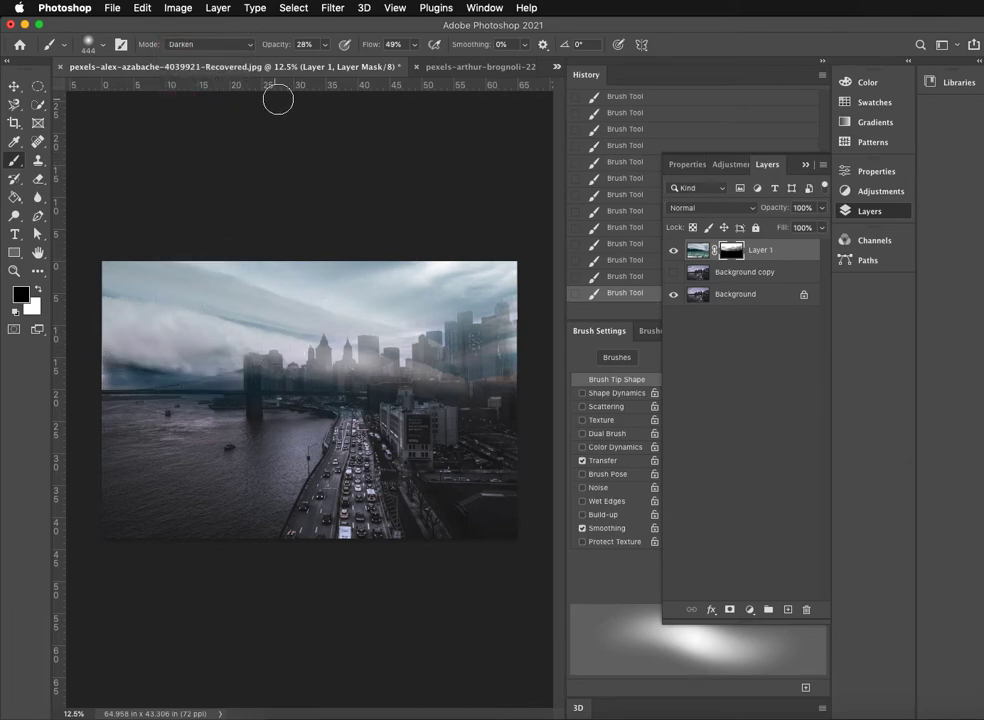
click(324, 45)
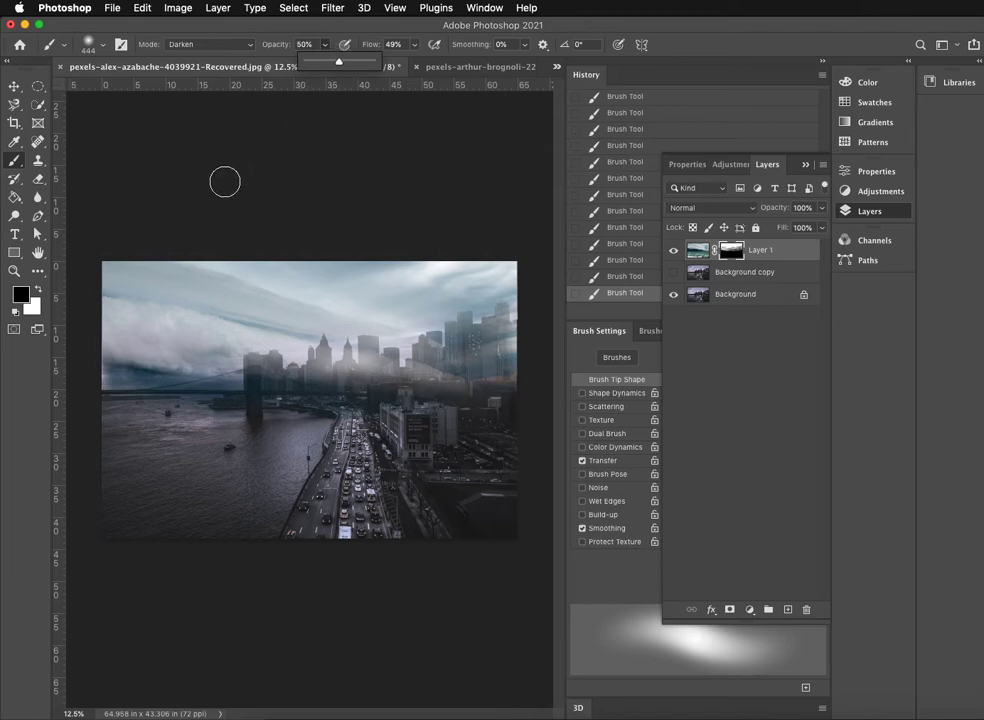
click(130, 327)
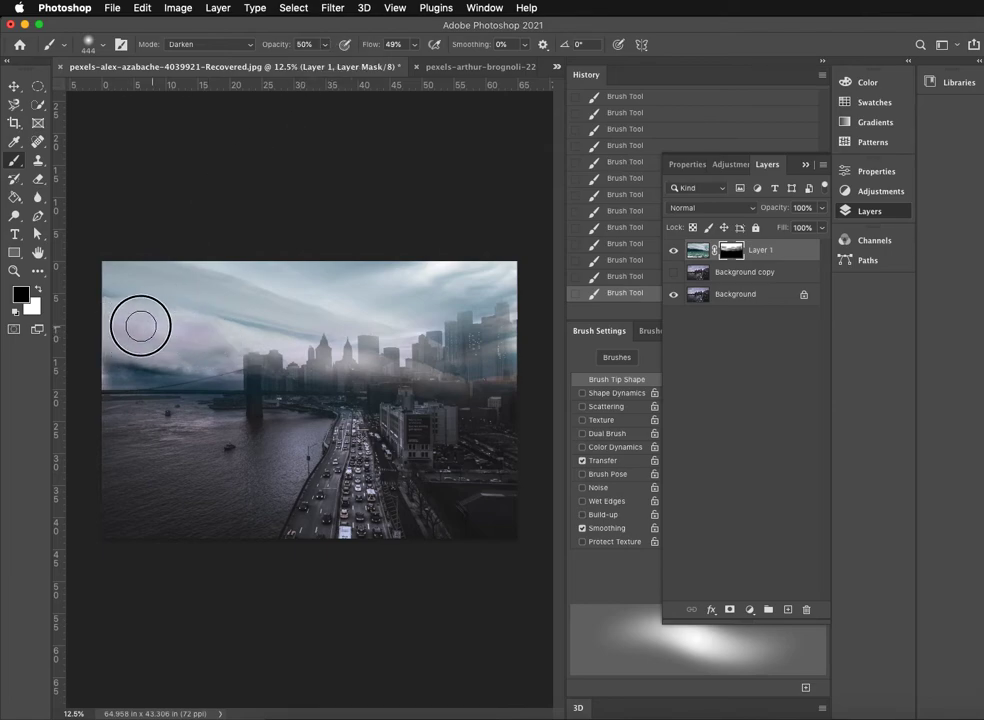
mouse_move(255, 347)
mouse_down()
mouse_move(125, 358)
mouse_move(209, 358)
mouse_move(138, 373)
mouse_move(146, 385)
mouse_move(270, 378)
mouse_up()
mouse_move(369, 367)
mouse_down()
mouse_move(261, 356)
mouse_move(297, 370)
mouse_move(298, 354)
mouse_up()
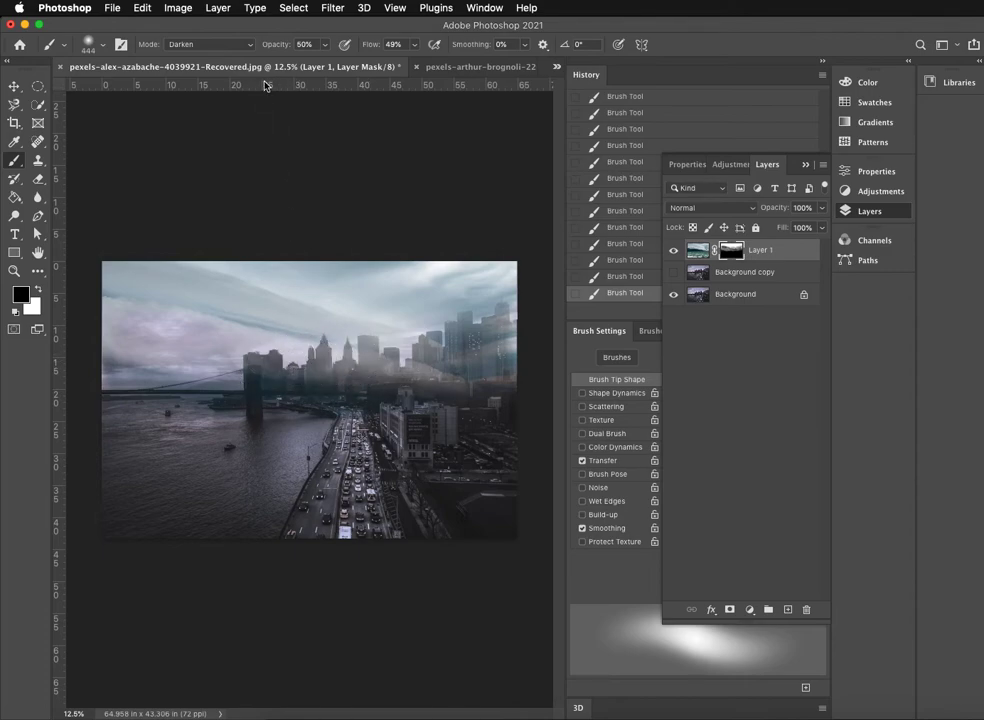
Switch the brush mode to Multiply and select the Background copy layer
click(252, 47)
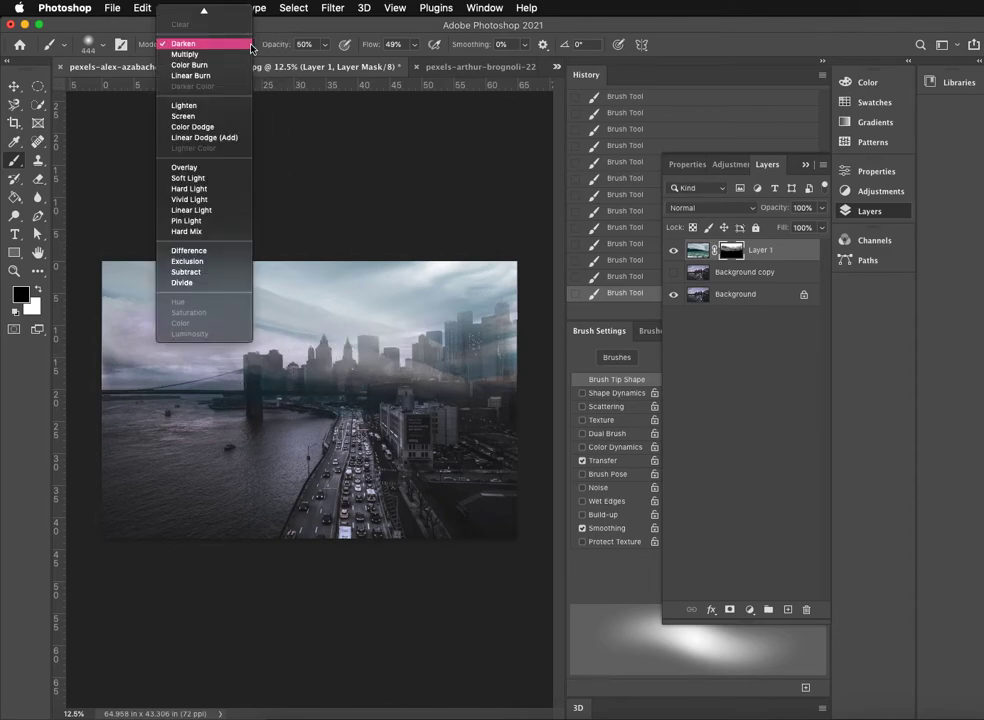
click(200, 54)
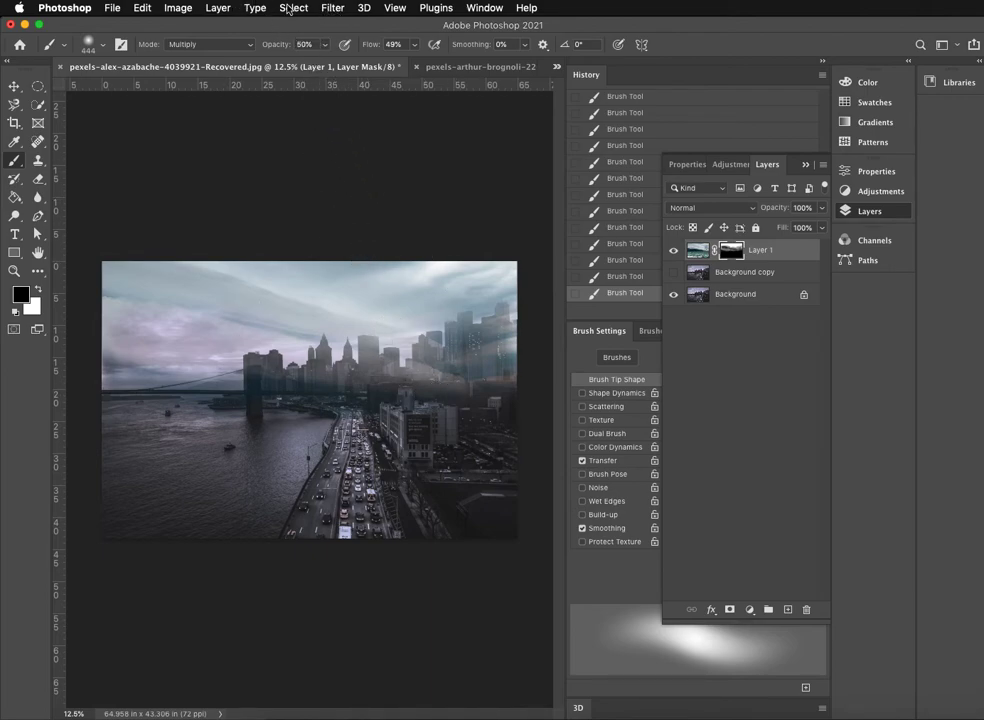
click(745, 274)
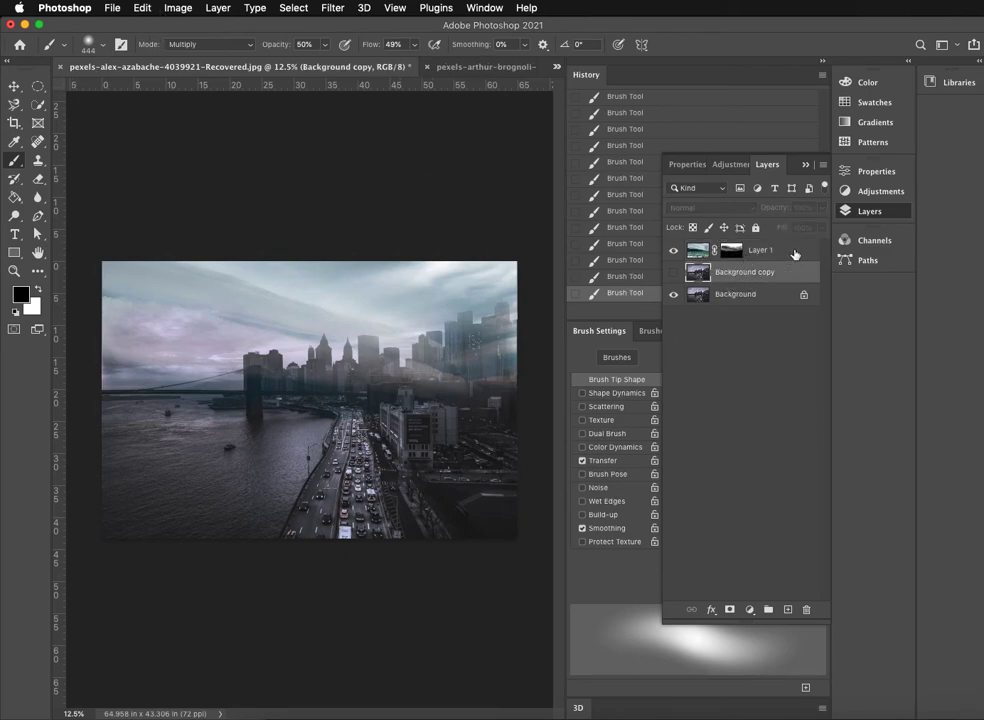
Open the Photo Filter adjustment for Layer 1
click(795, 252)
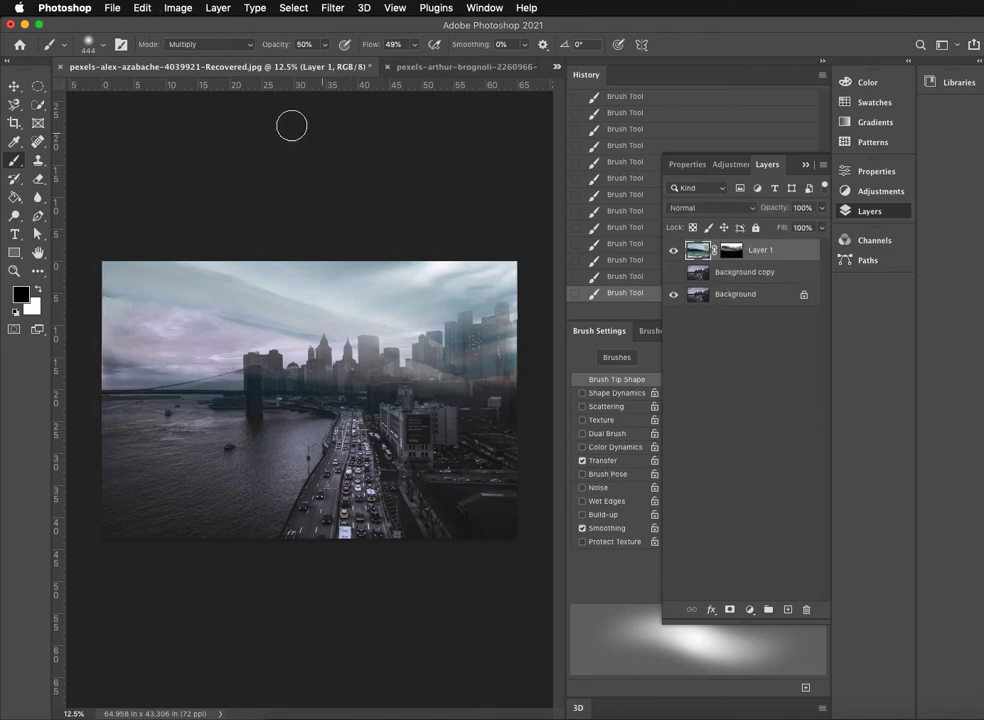
click(177, 8)
mouse_move(224, 48)
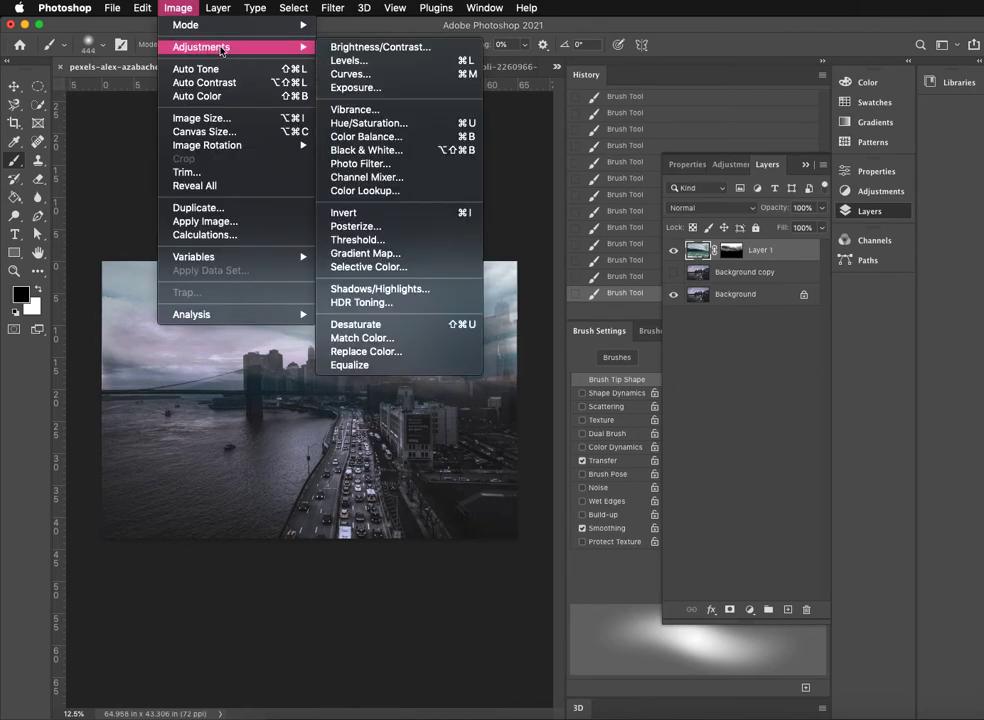
click(360, 163)
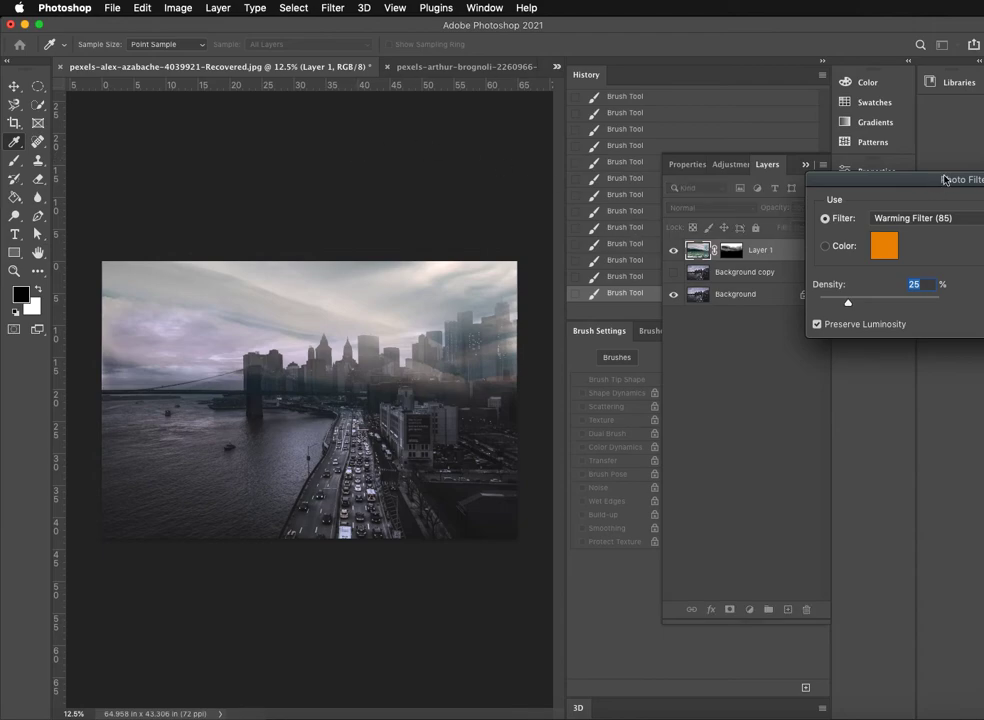
drag(947, 178, 538, 182)
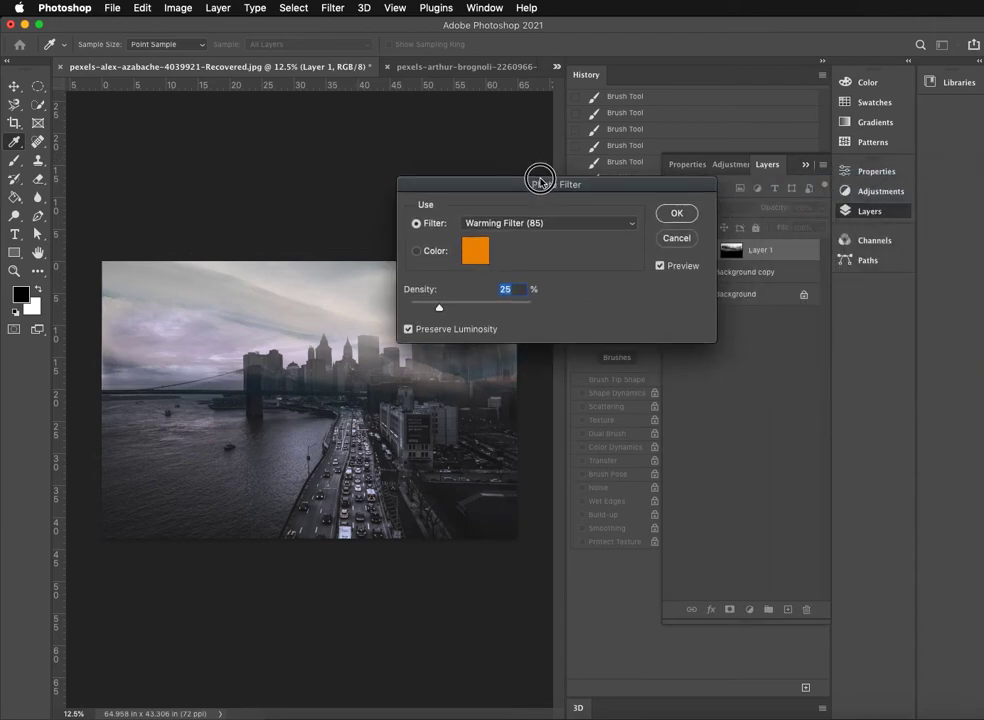
Set the Photo Filter to a custom dark navy colour at 100% density and apply it
click(416, 252)
click(475, 256)
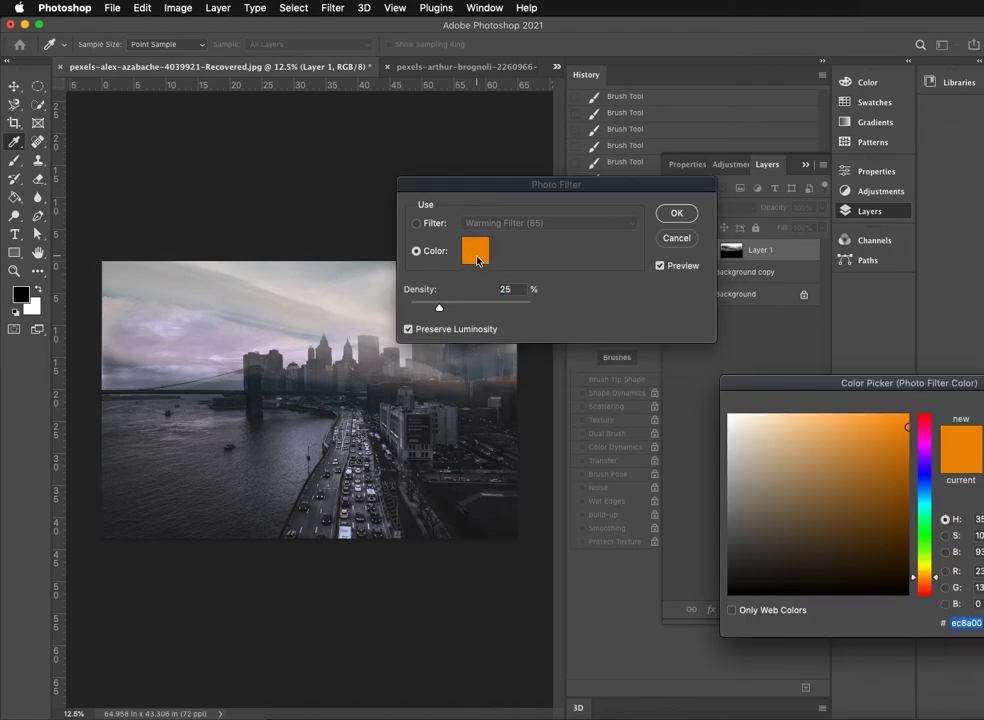
drag(802, 405, 371, 363)
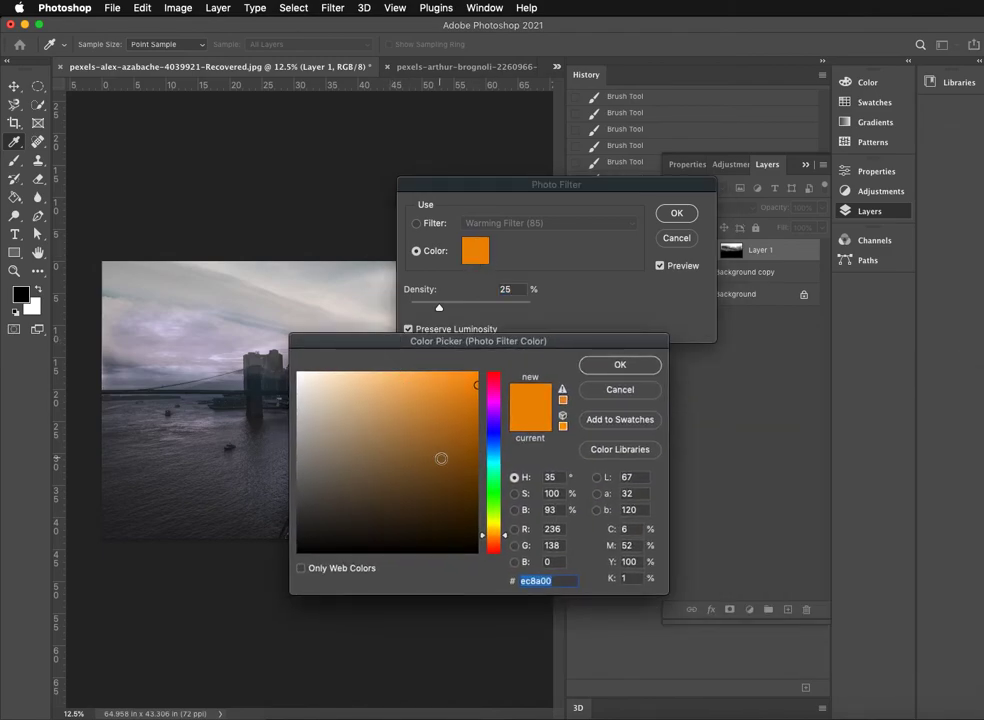
click(490, 434)
click(430, 502)
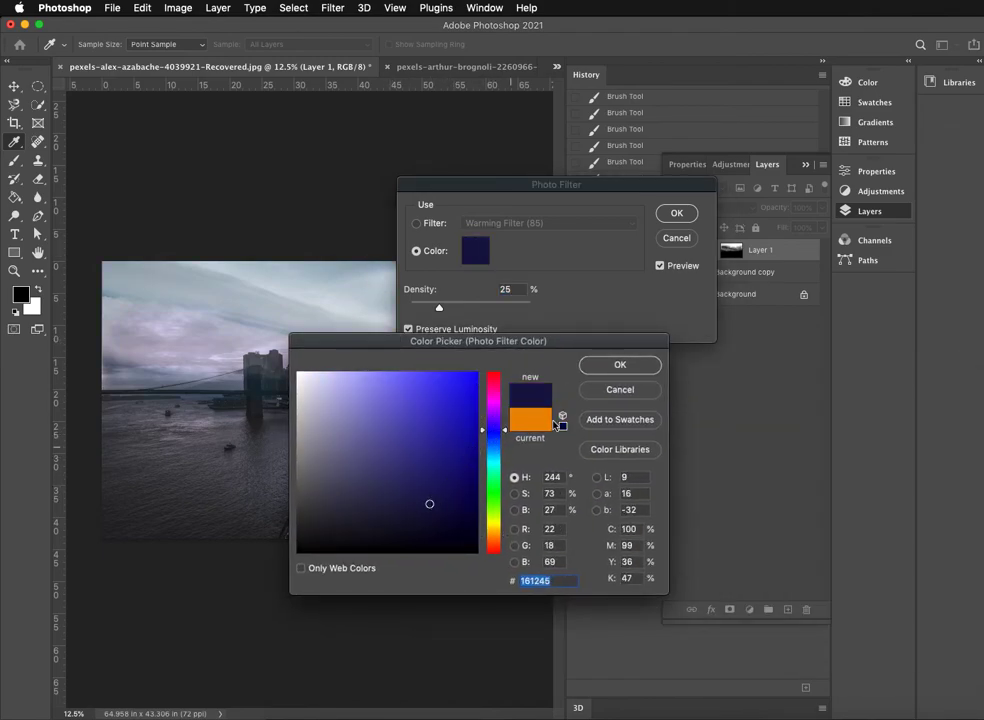
click(614, 365)
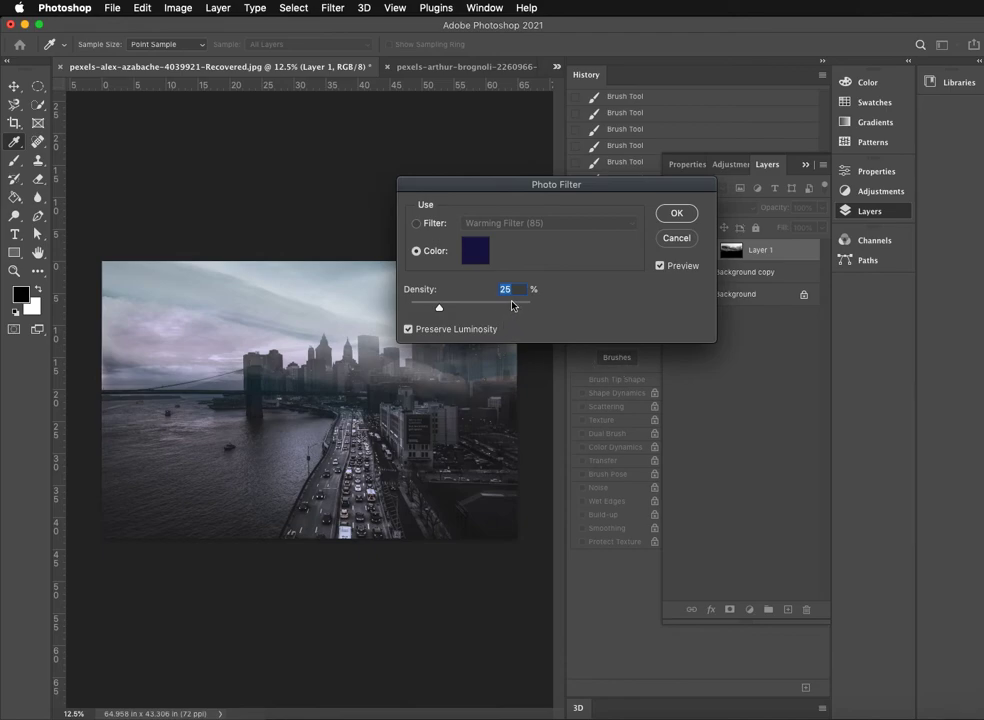
drag(511, 307, 556, 306)
drag(528, 311, 596, 333)
click(679, 217)
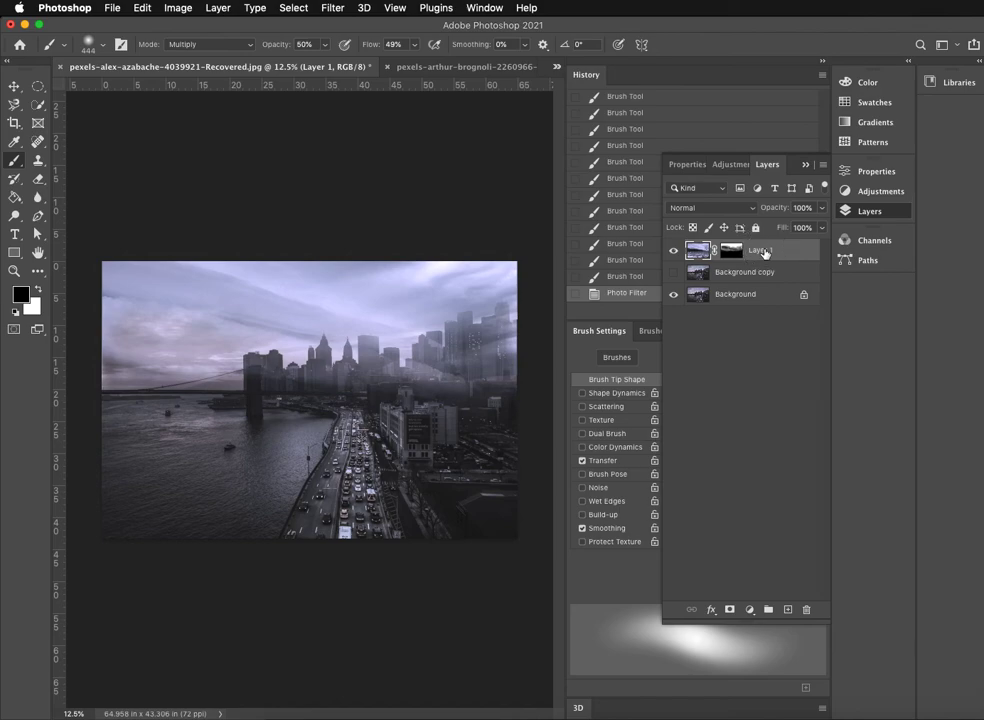
click(765, 271)
click(218, 9)
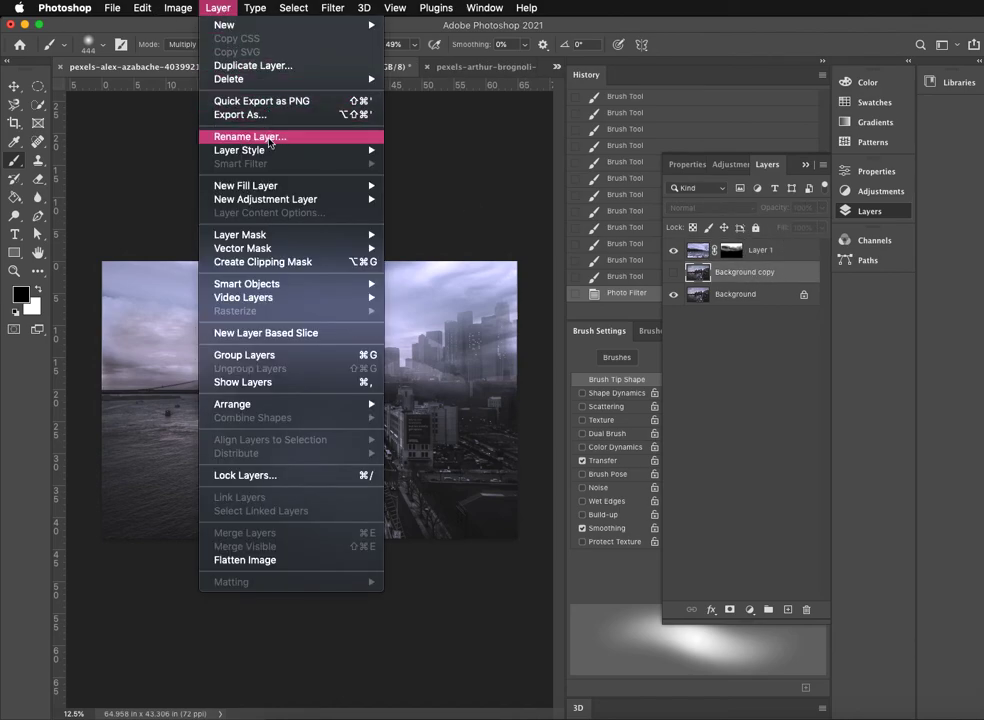
mouse_move(295, 203)
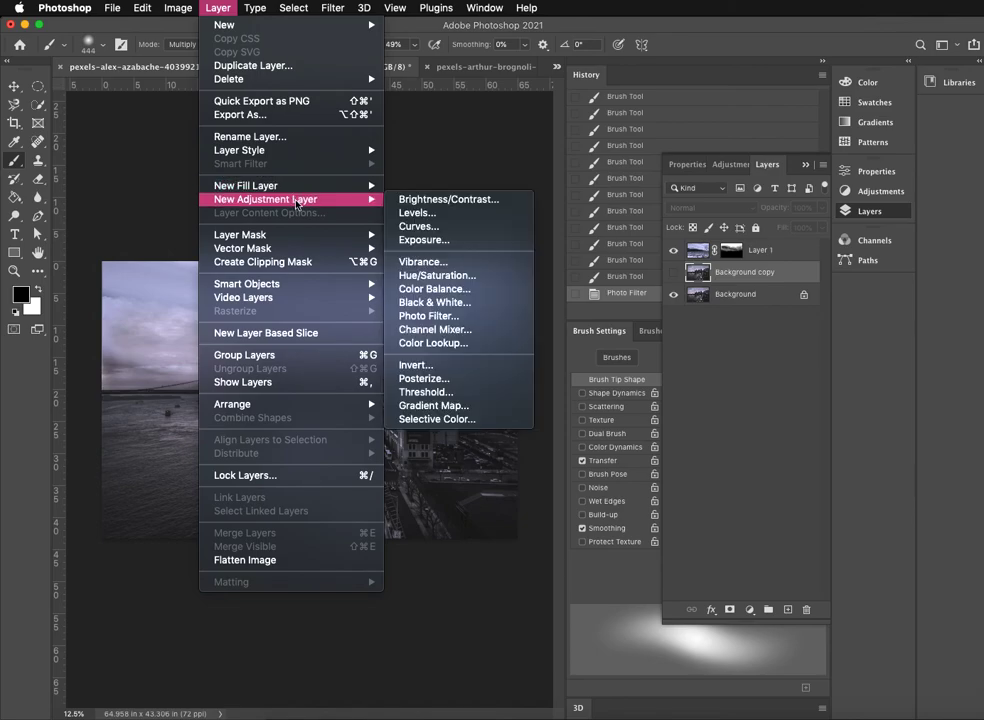
click(493, 205)
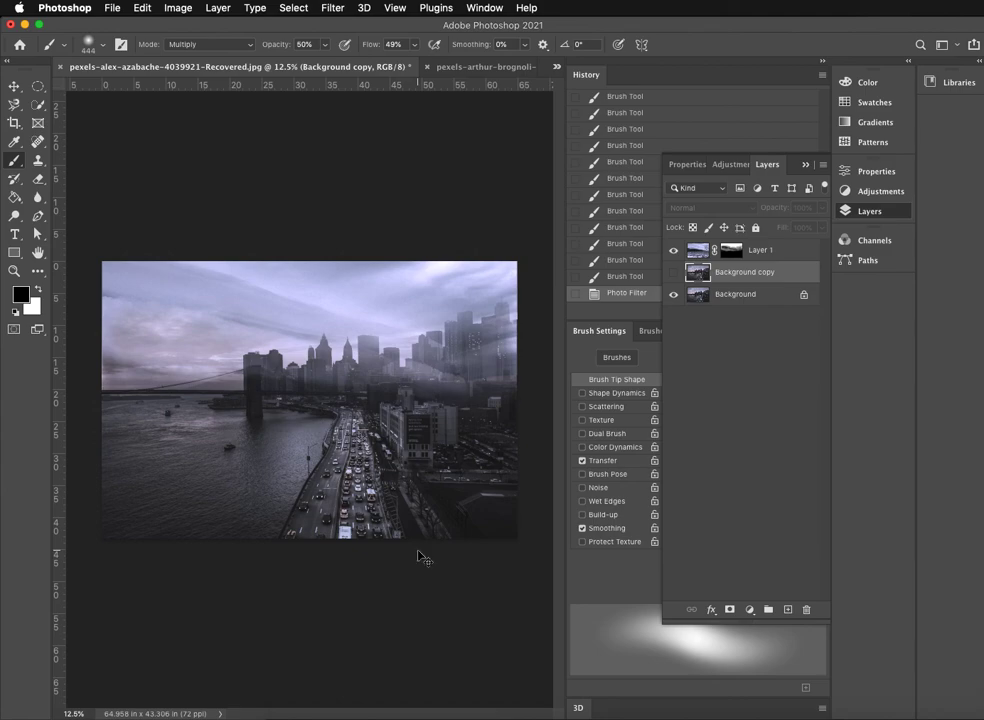
key(super+shift+5)
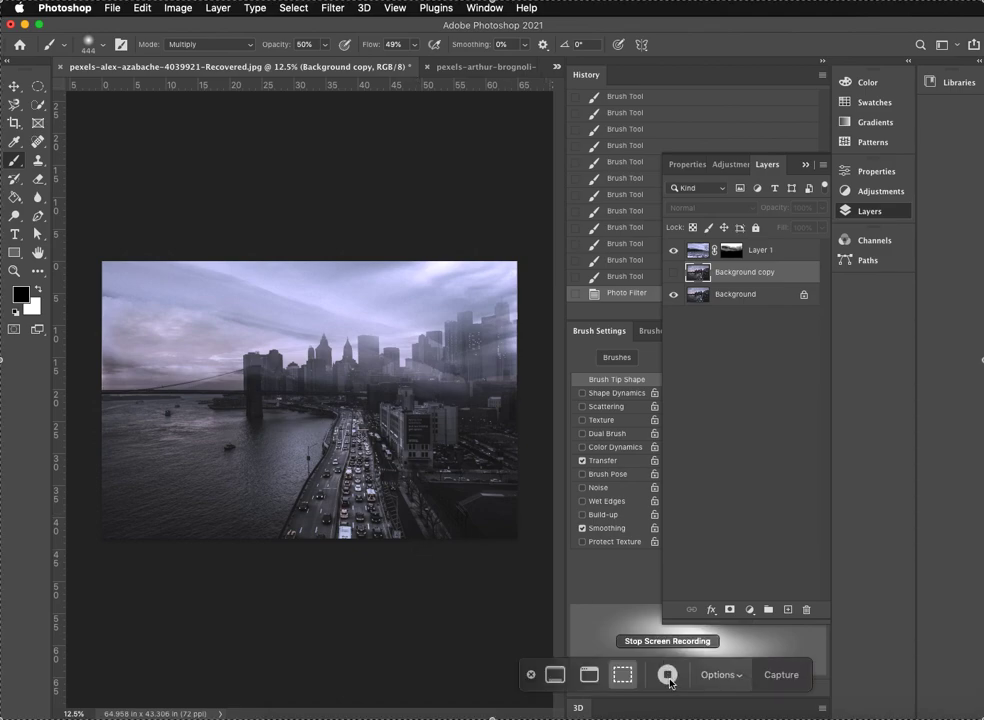